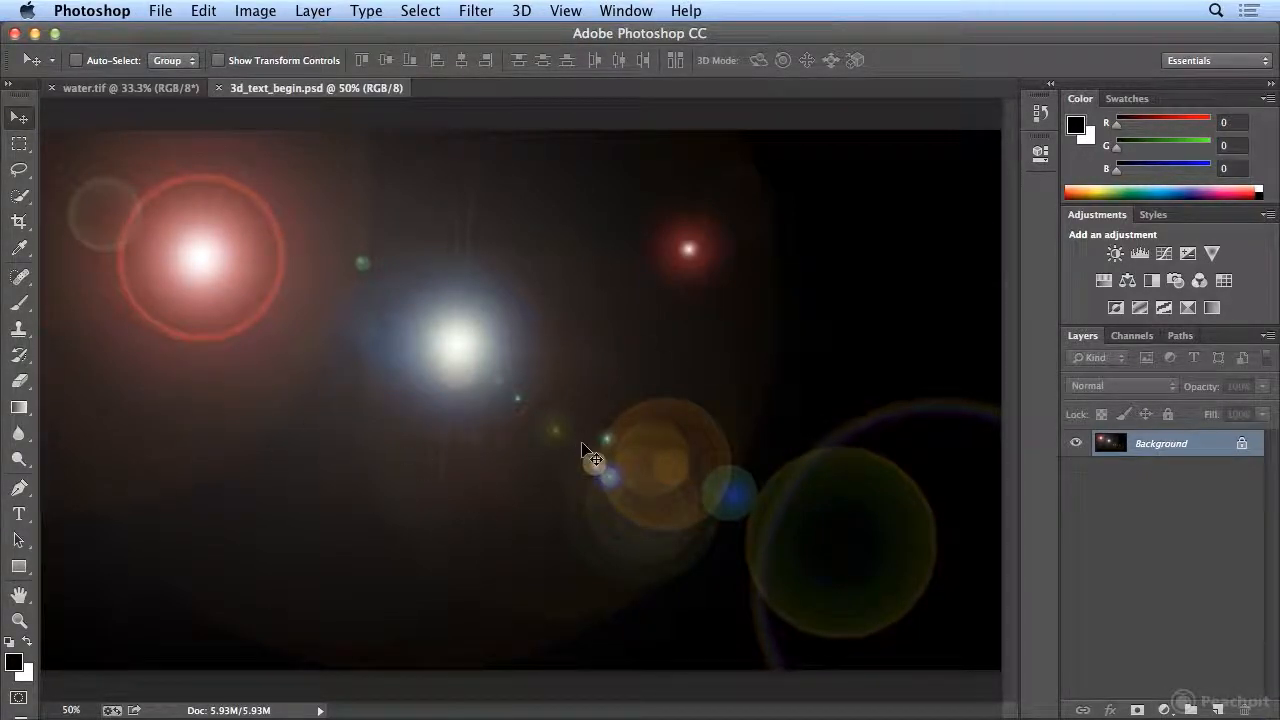
pyautogui.click(477, 11)
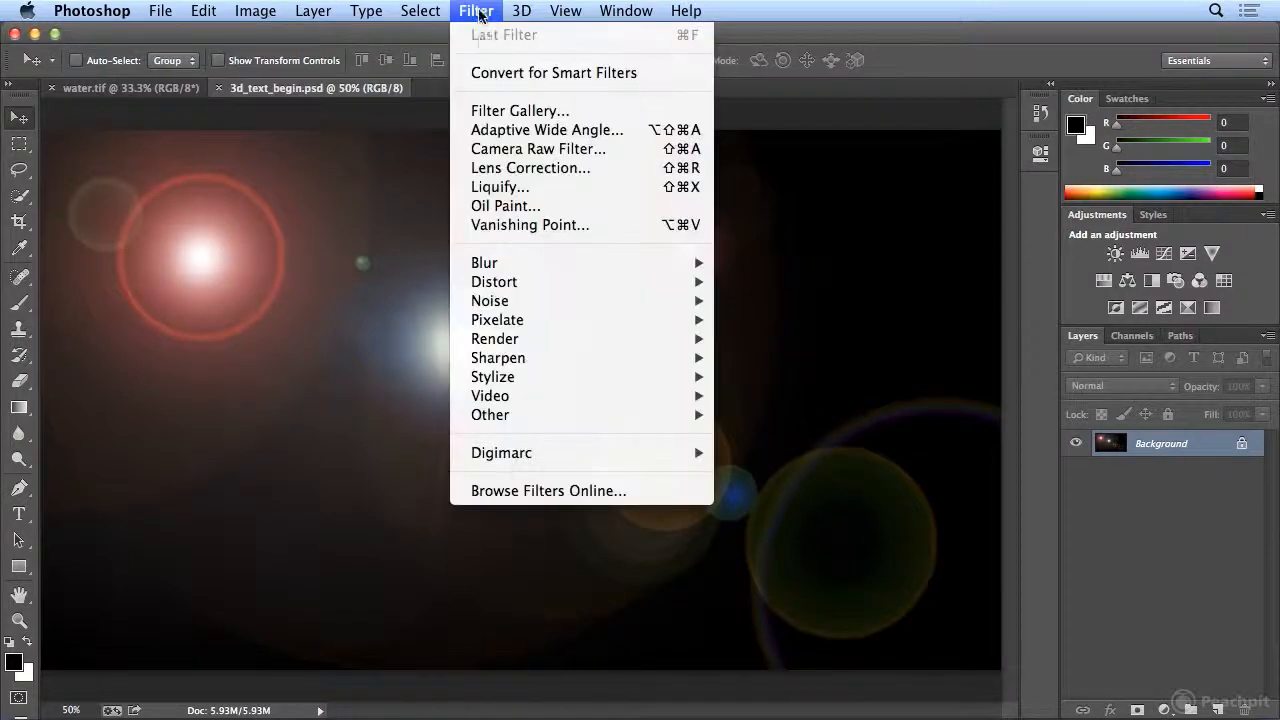
pyautogui.moveTo(548, 340)
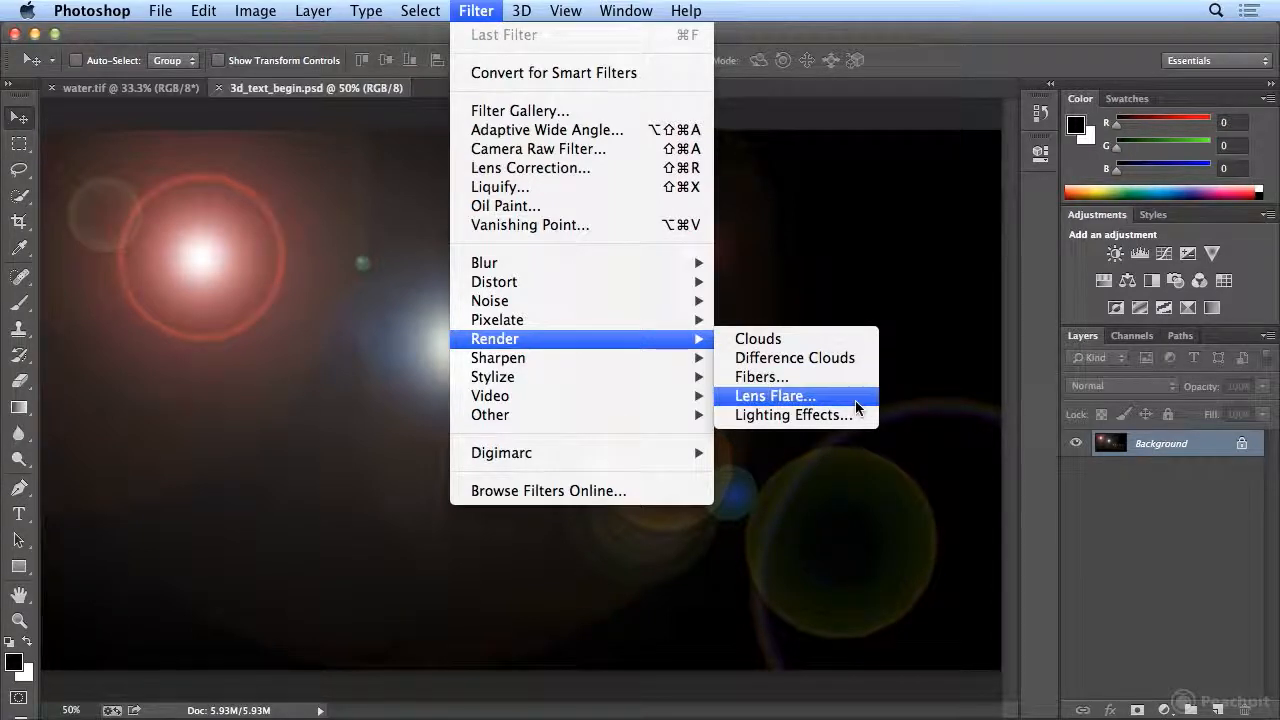
pyautogui.click(490, 16)
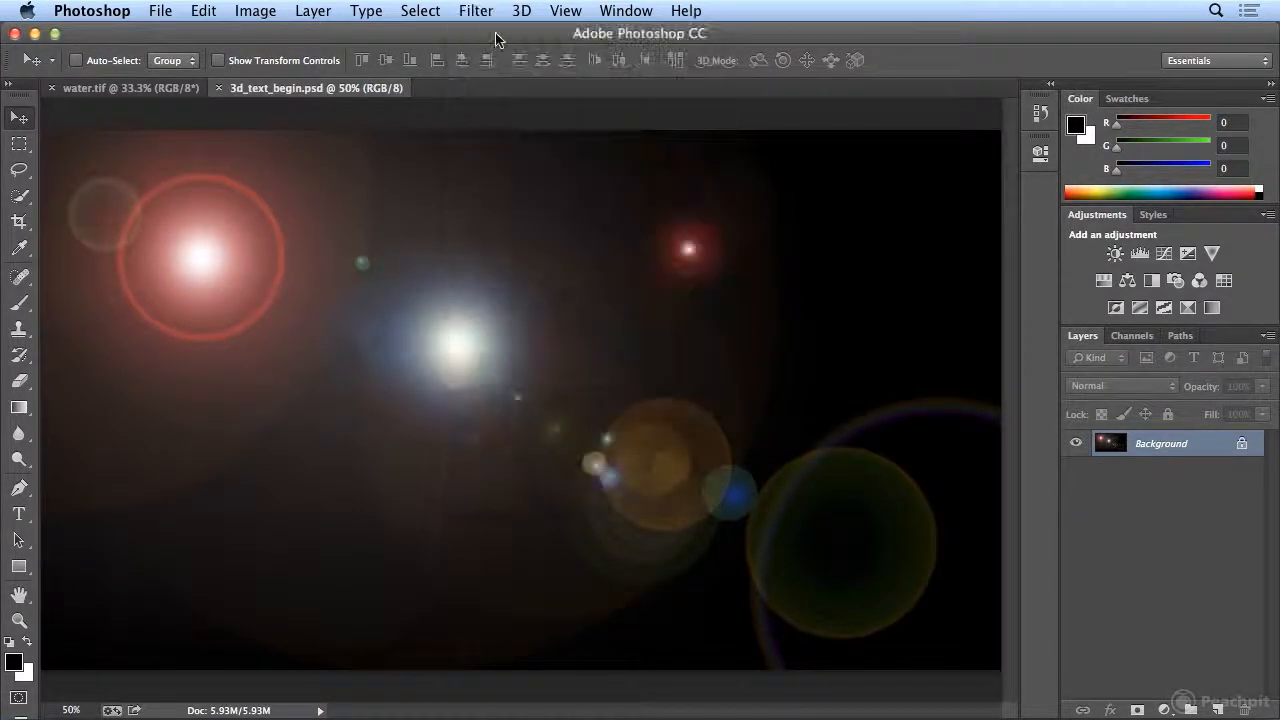
# Step: Set up the Type tool with white as the text colour, the Bold style of Myriad Pro and a 400 pt size
pyautogui.click(21, 514)
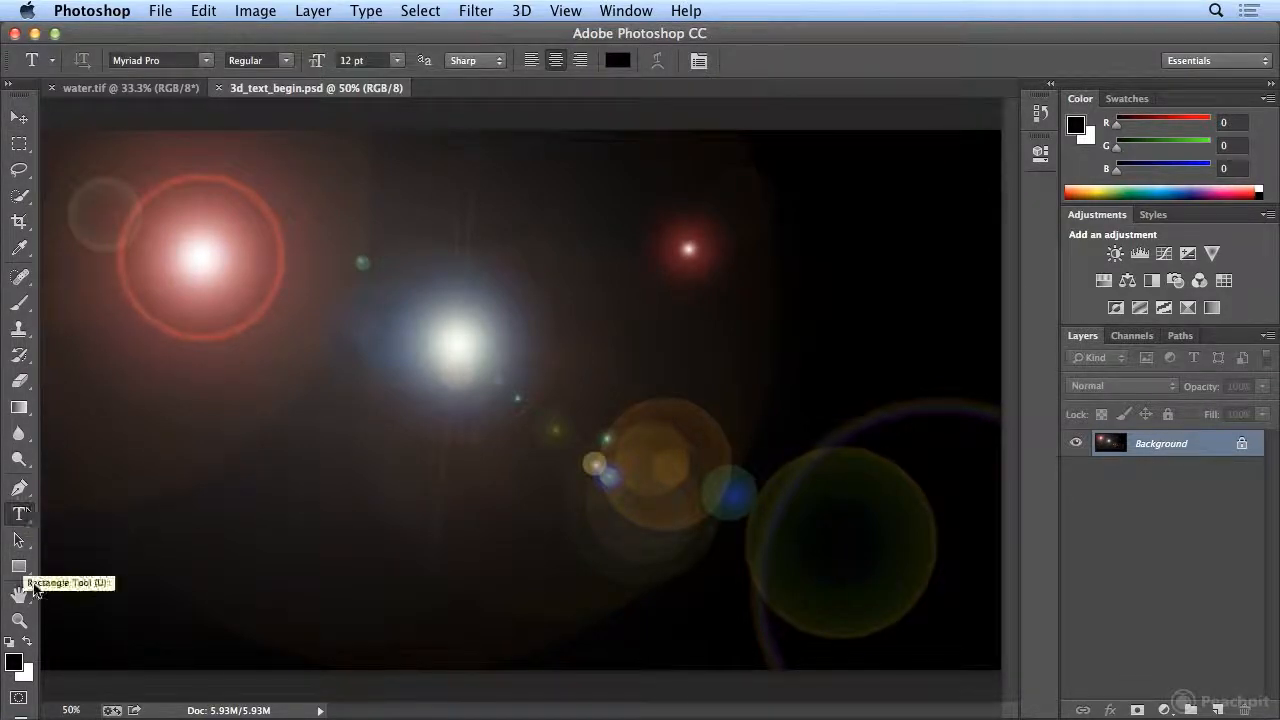
pyautogui.click(27, 645)
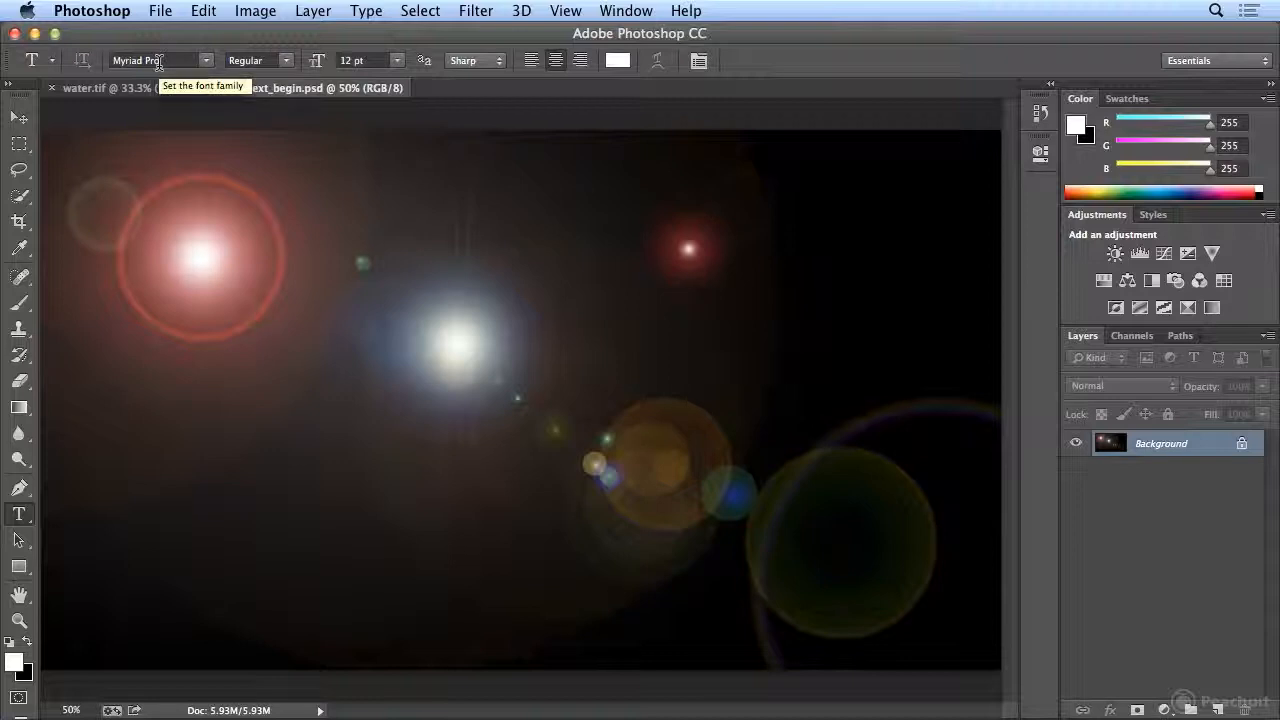
pyautogui.click(284, 61)
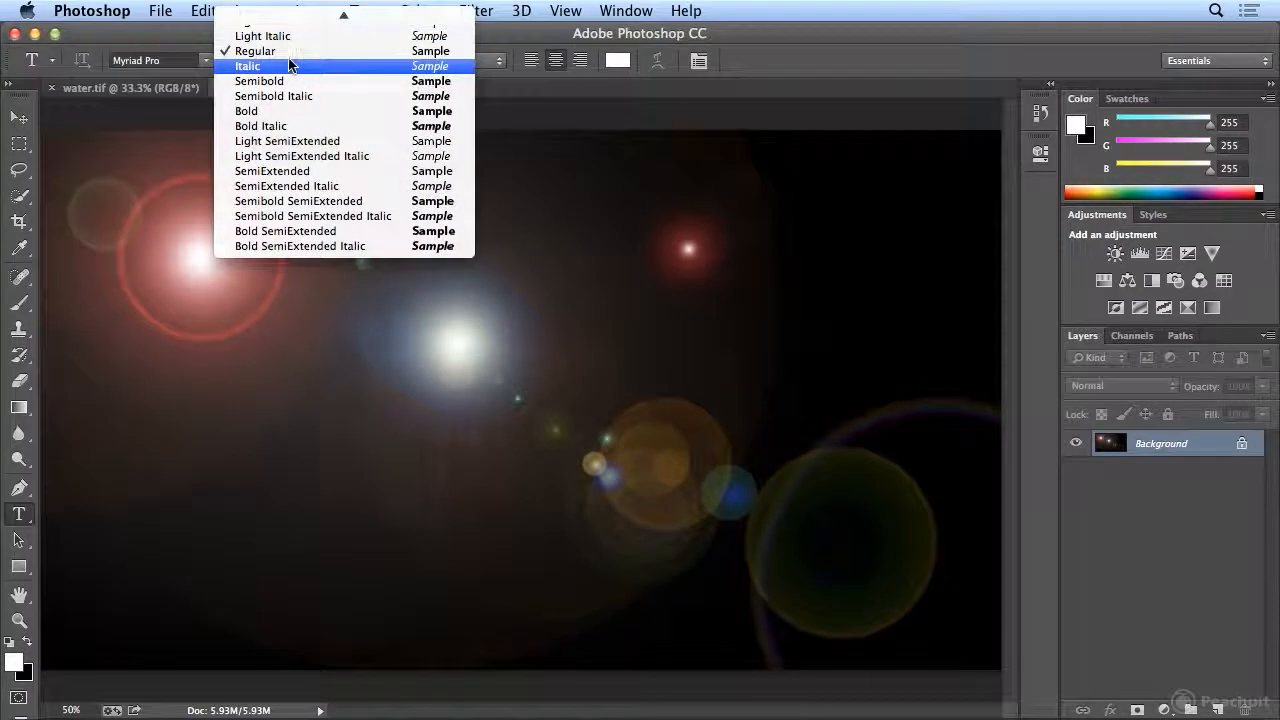
pyautogui.click(271, 116)
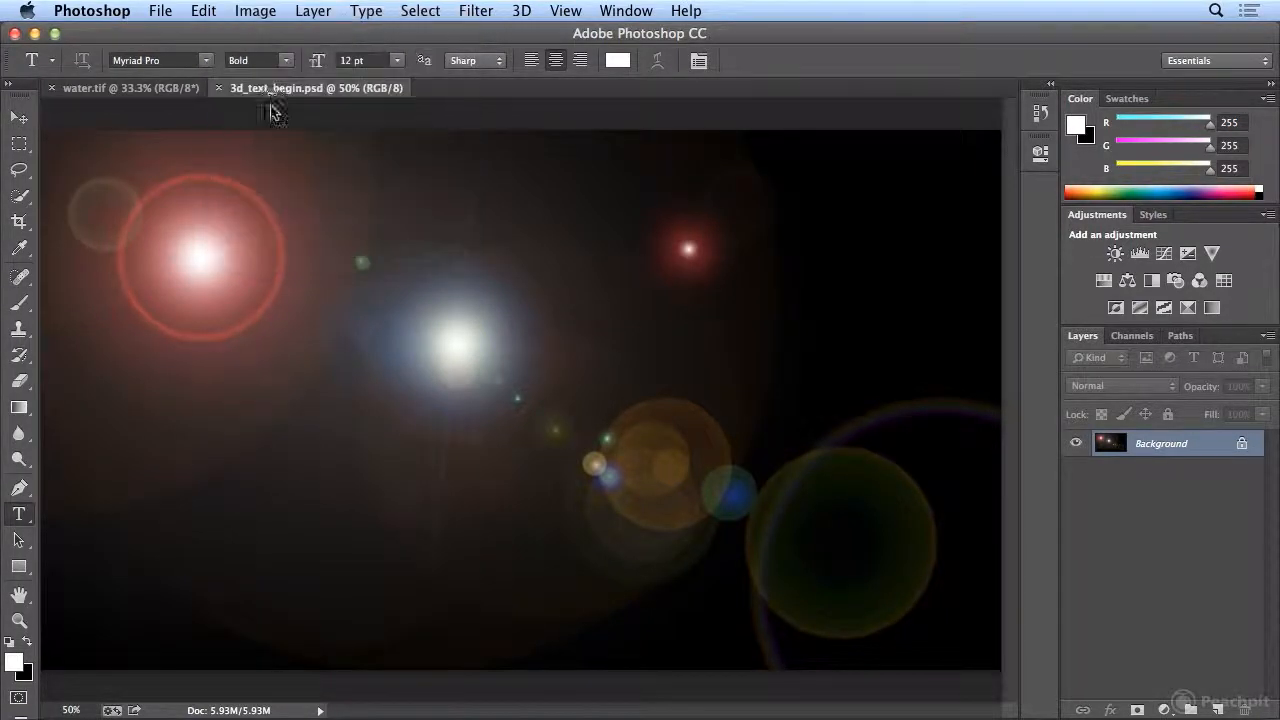
pyautogui.doubleClick(346, 60)
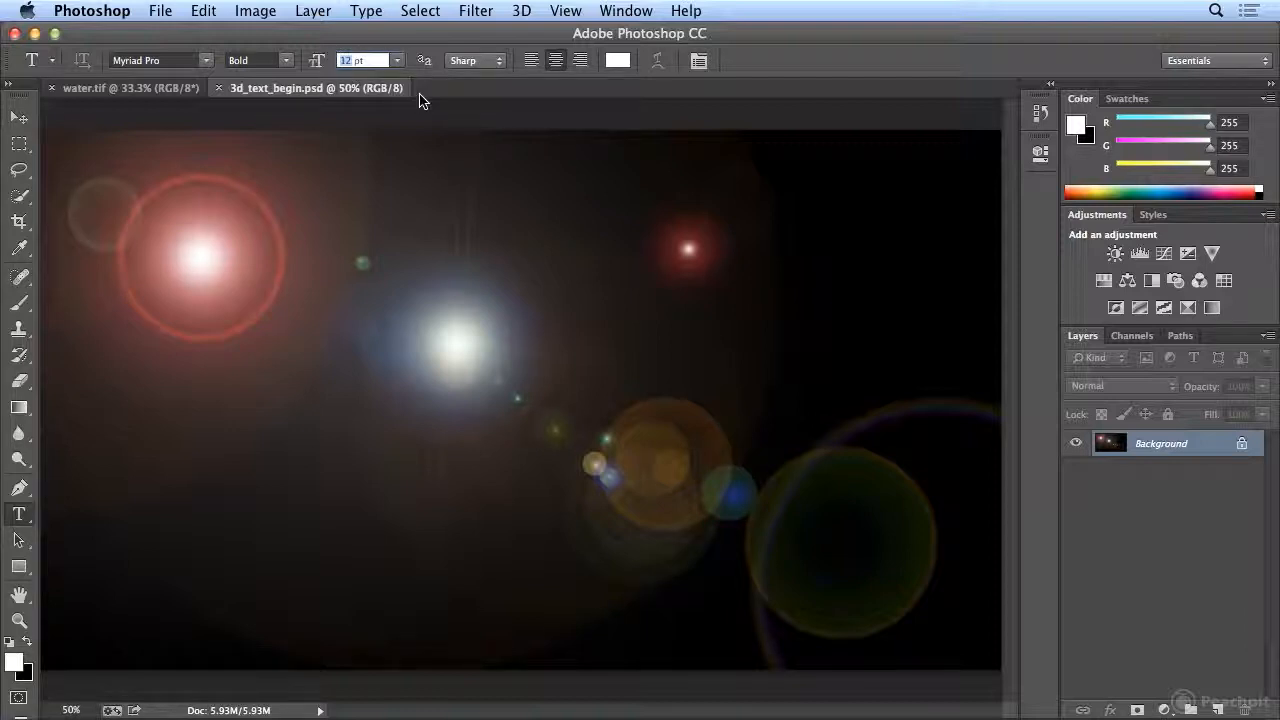
pyautogui.write('400')
pyautogui.press('Return')
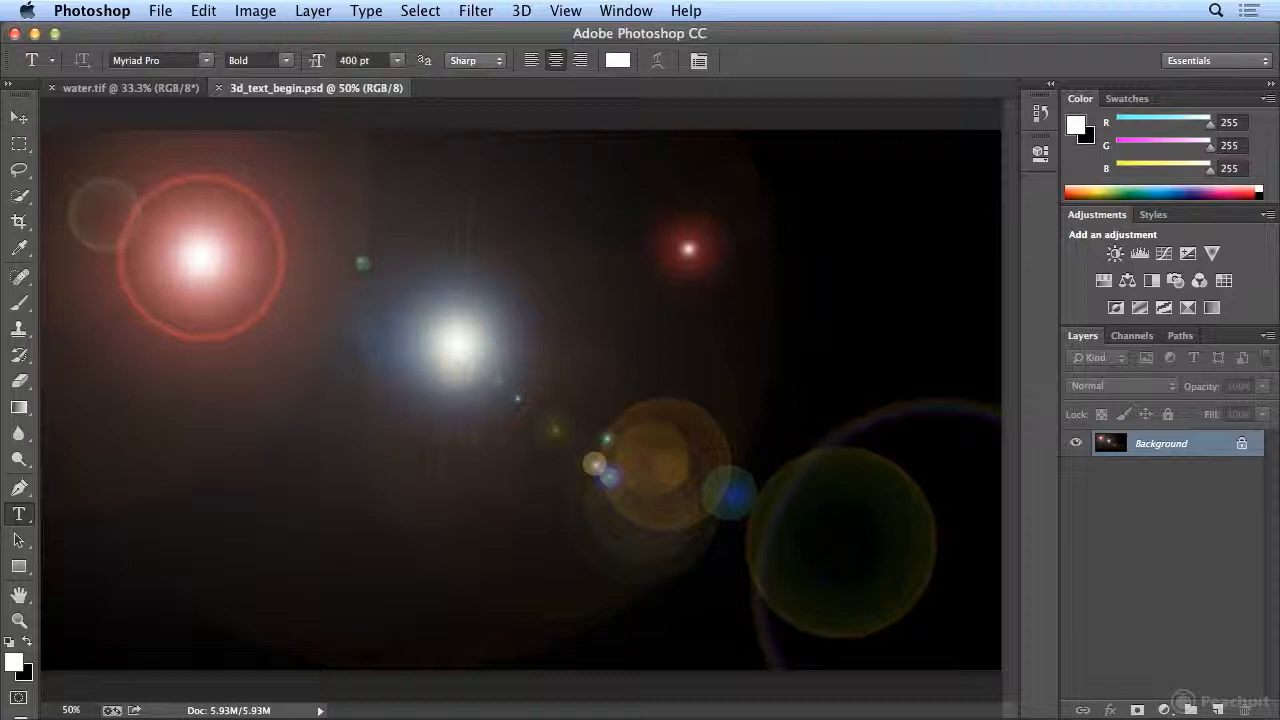
# Step: Add the text "LIGHT" over the lens flare image, shift it down and to the right, and commit it
pyautogui.click(337, 324)
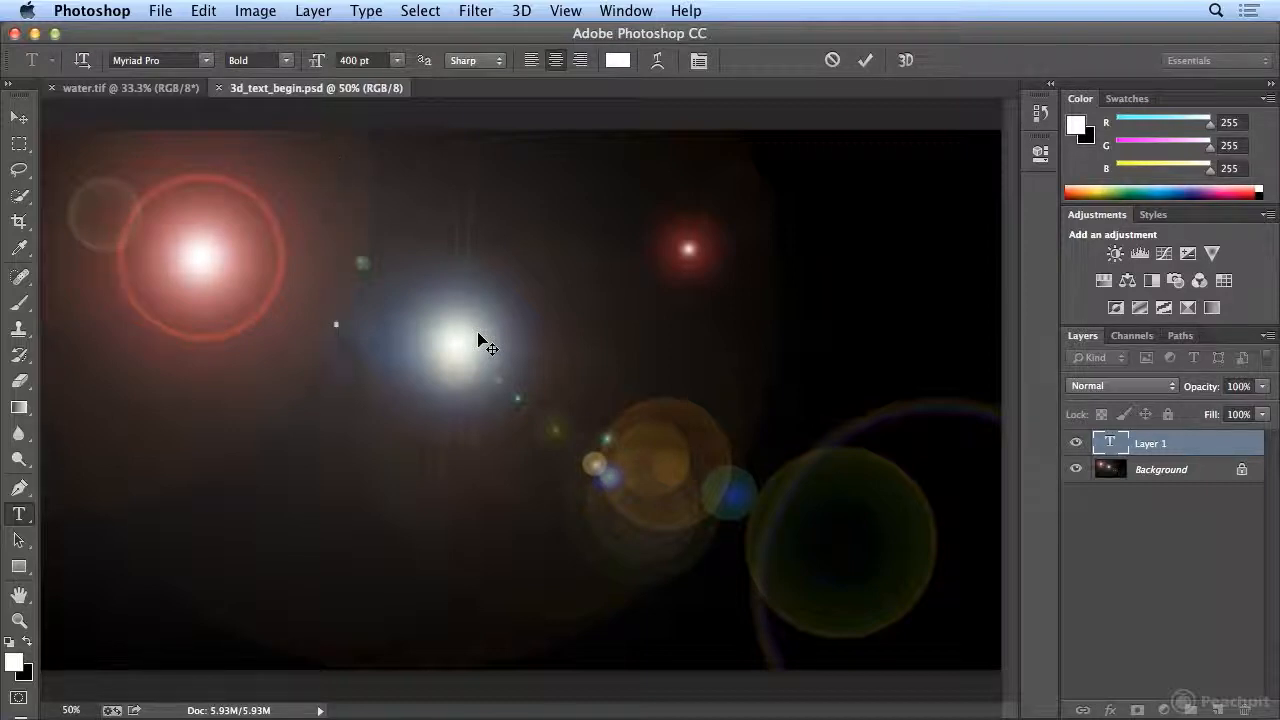
pyautogui.write('LIG')
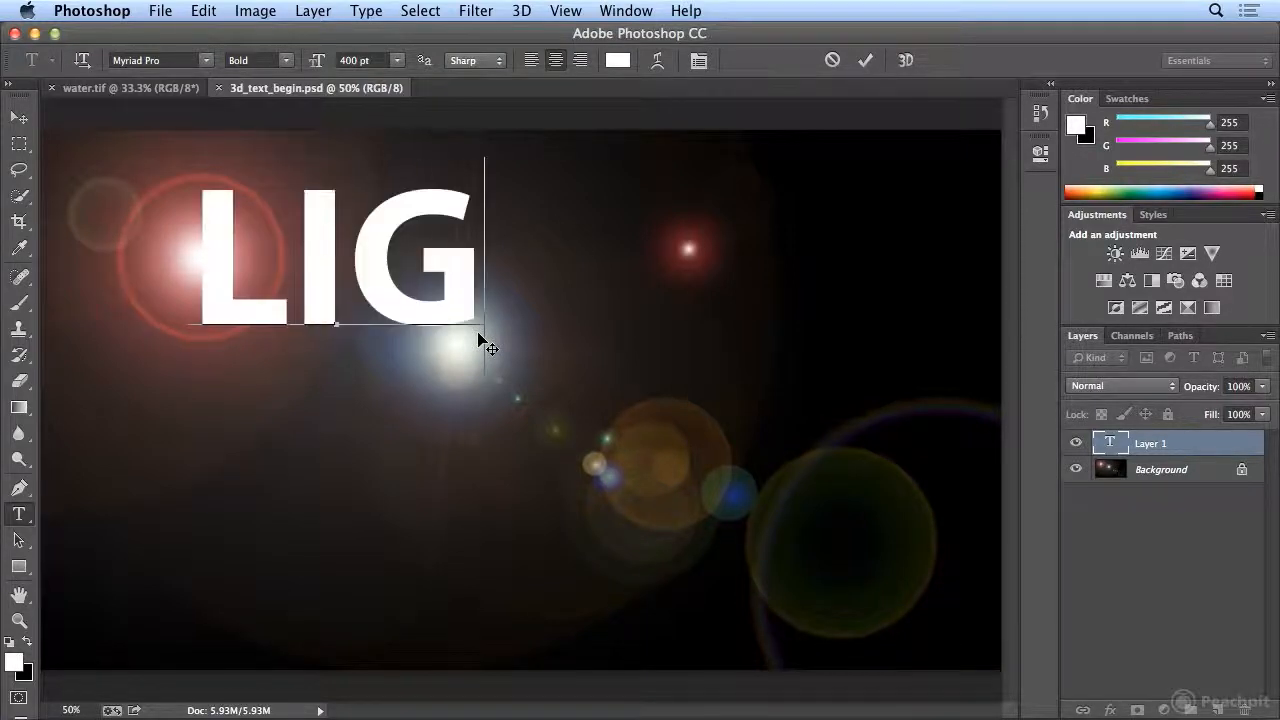
pyautogui.write('HT')
pyautogui.moveTo(380, 437); pyautogui.dragTo(490, 500)
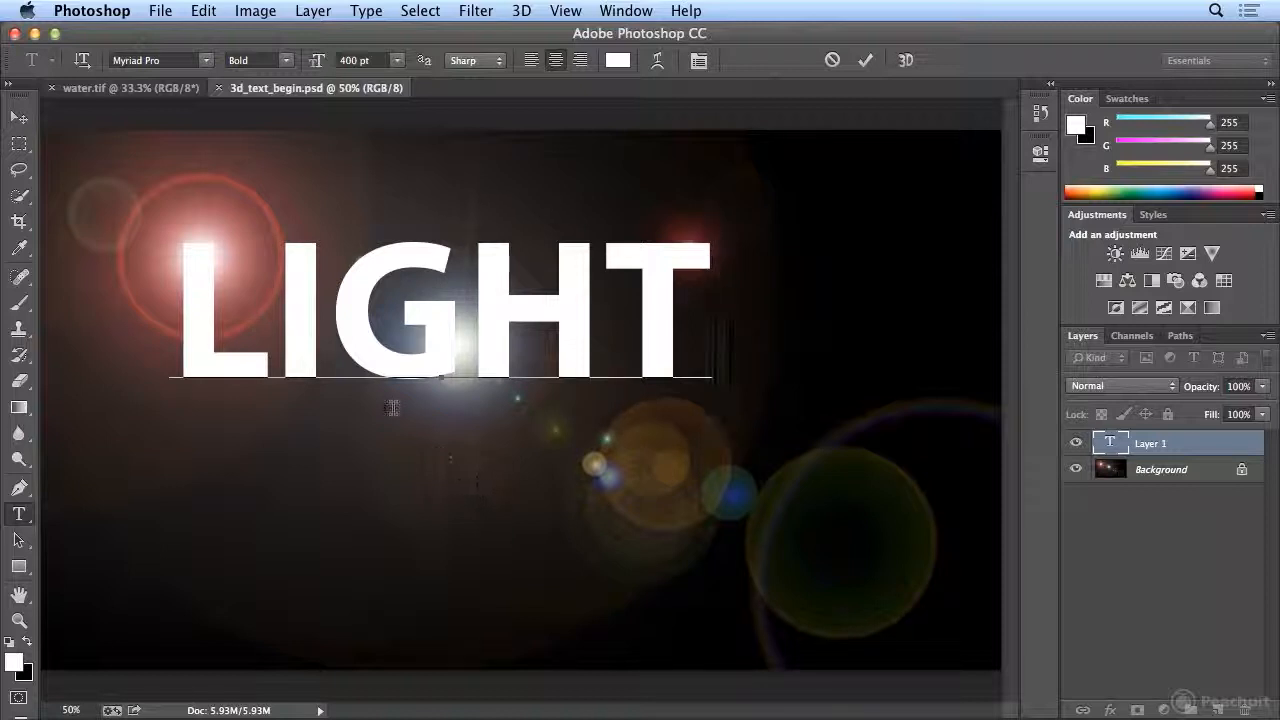
pyautogui.click(18, 117)
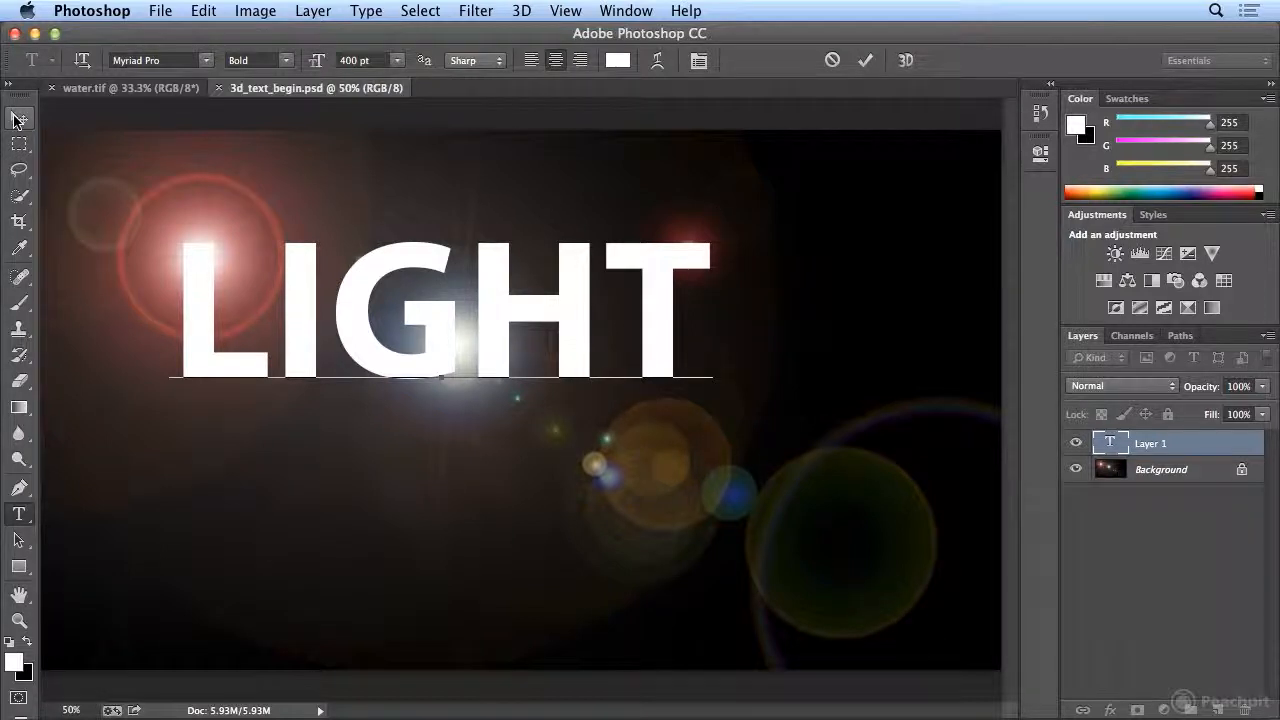
# Step: Centre the LIGHT text vertically and horizontally on the Background layer
pyautogui.keyDown('shift'); pyautogui.click(1177, 472); pyautogui.keyUp('shift')
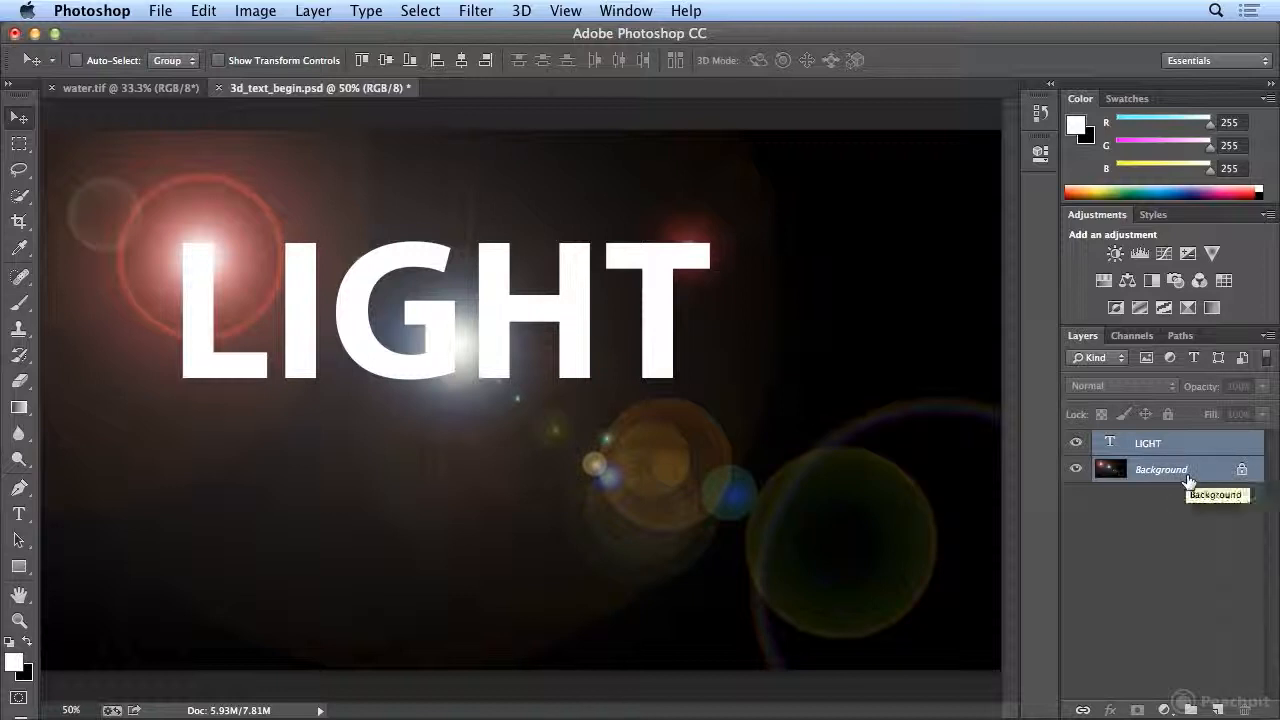
pyautogui.click(389, 62)
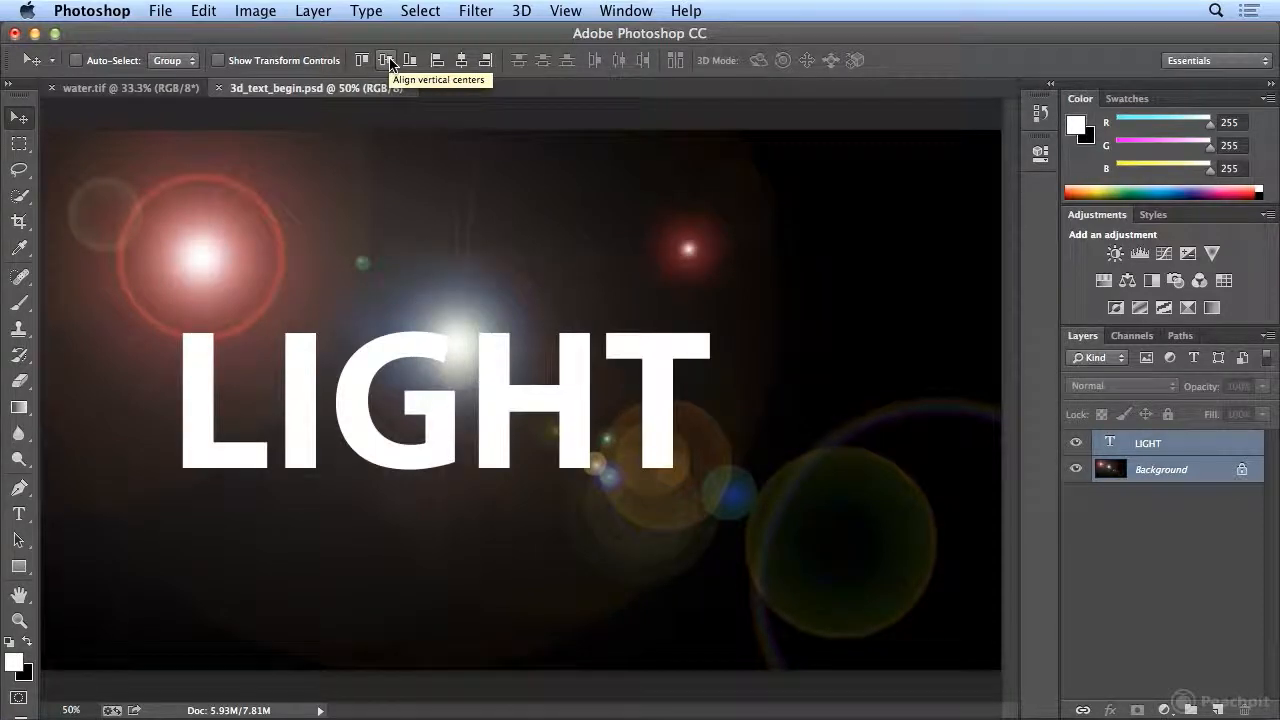
pyautogui.click(463, 62)
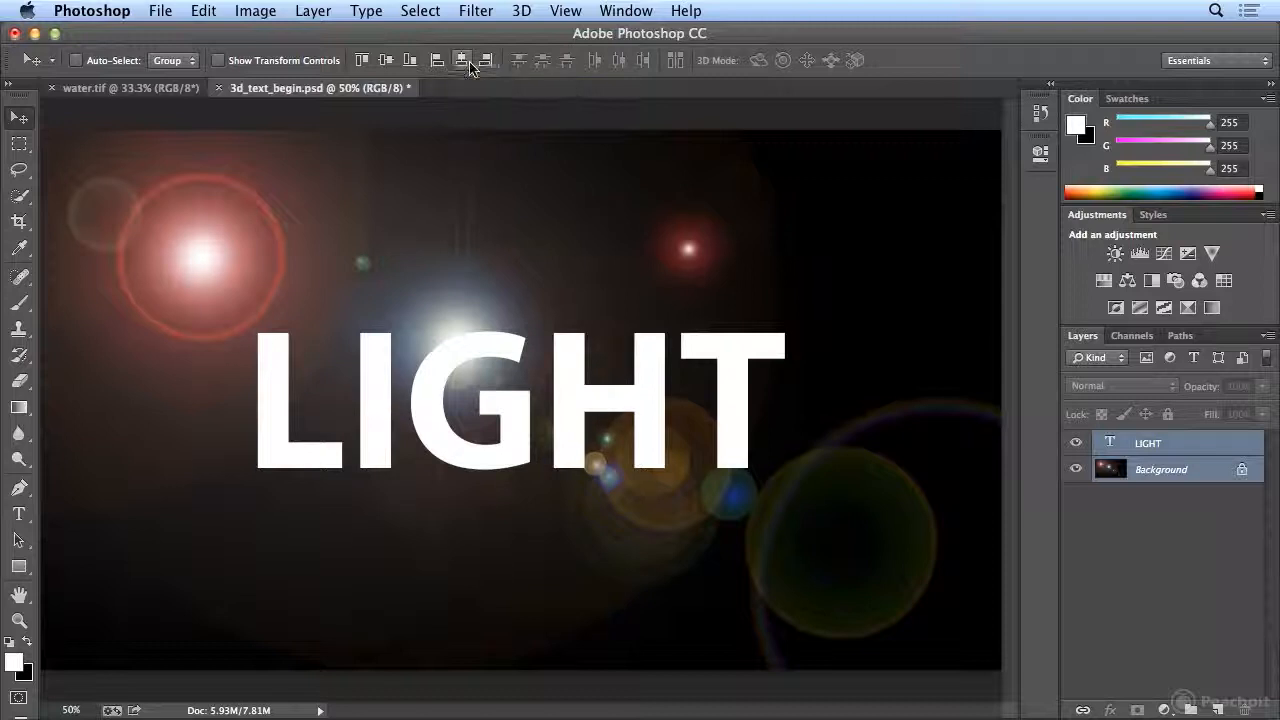
# Step: Create a 3D extrusion from the LIGHT text layer and accept switching to the 3D workspace
pyautogui.click(1168, 446)
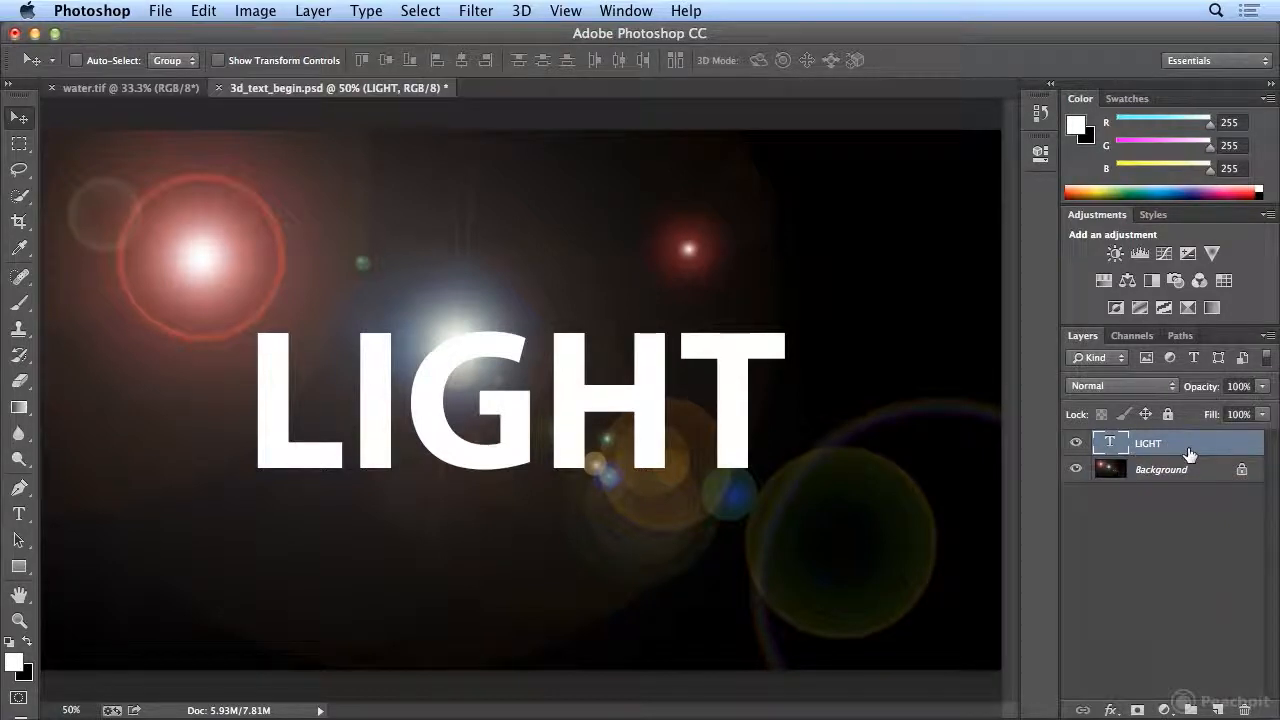
pyautogui.click(523, 11)
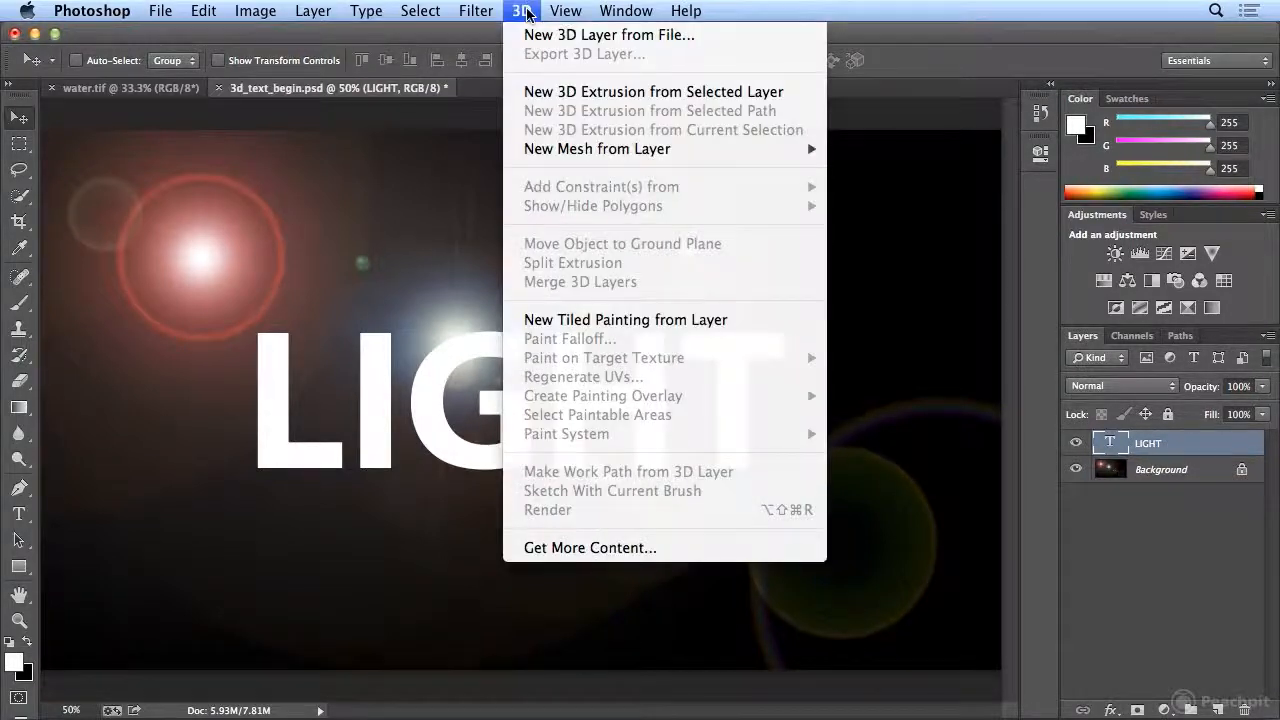
pyautogui.click(657, 92)
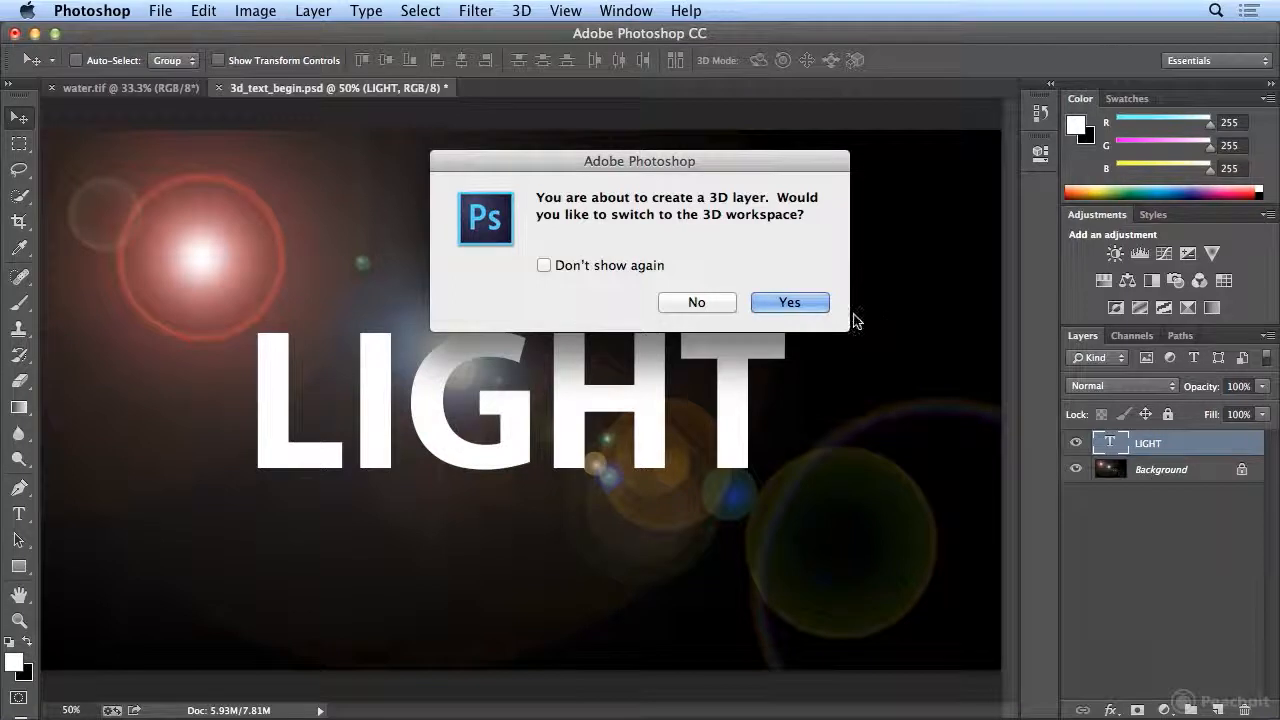
pyautogui.click(789, 303)
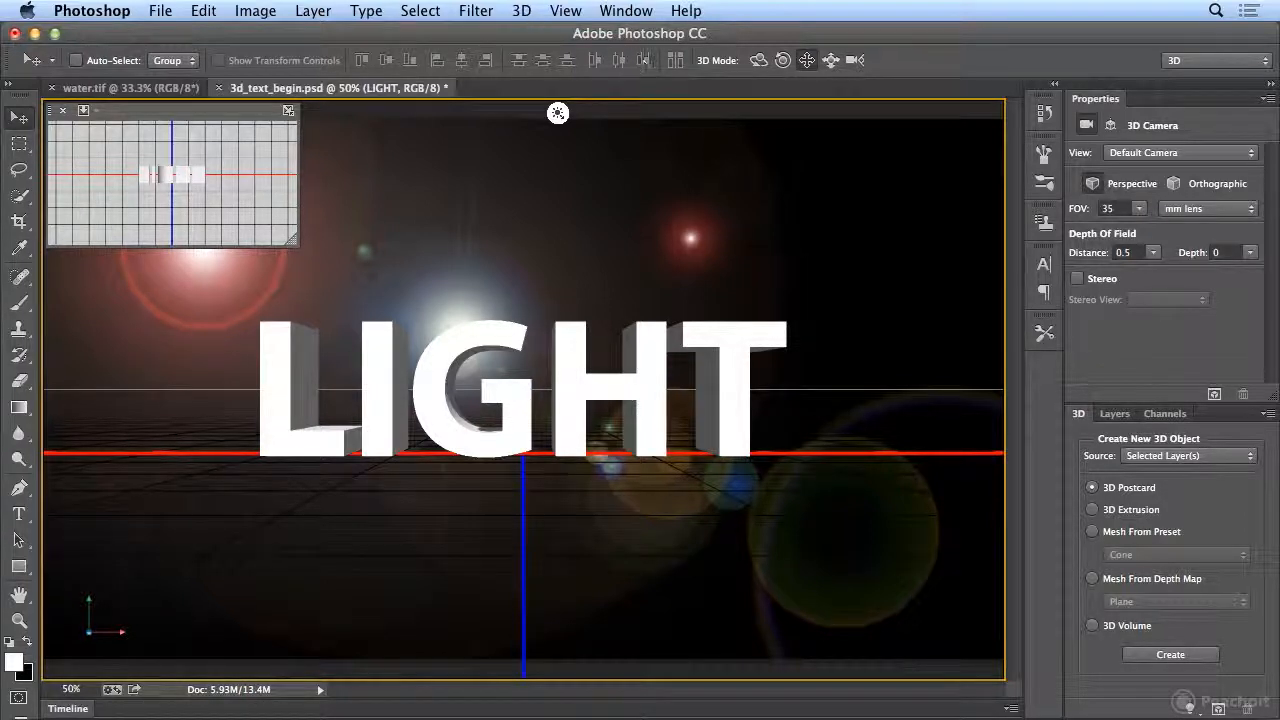
pyautogui.click(521, 10)
pyautogui.click(521, 10)
pyautogui.click(521, 10)
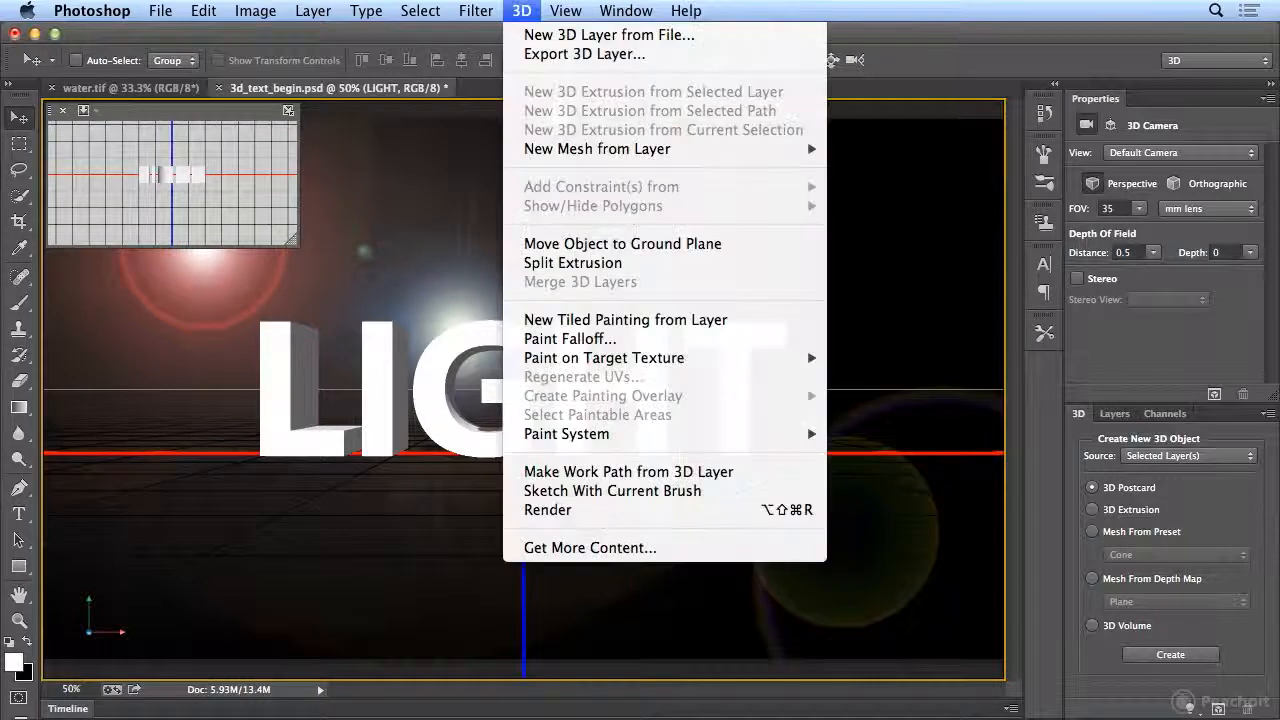
pyautogui.click(522, 14)
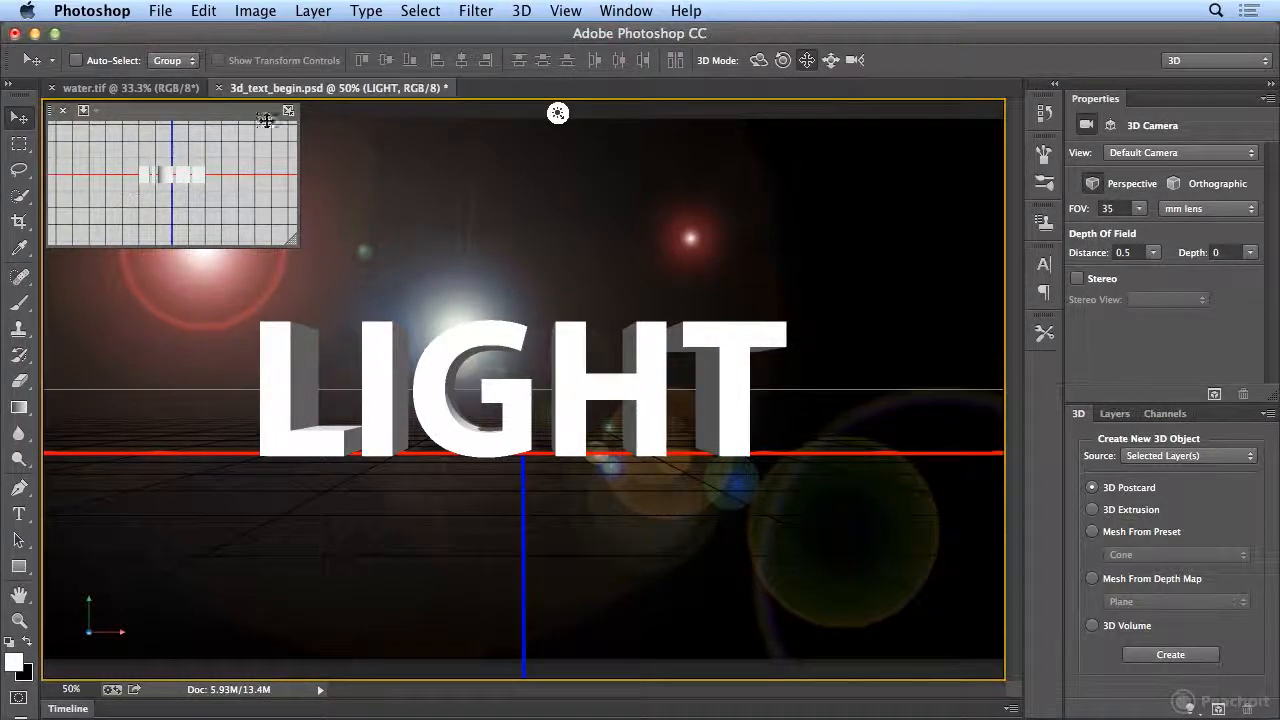
# Step: Show the 3D text from the Back in the secondary view, and finally set that view to Front
pyautogui.click(98, 113)
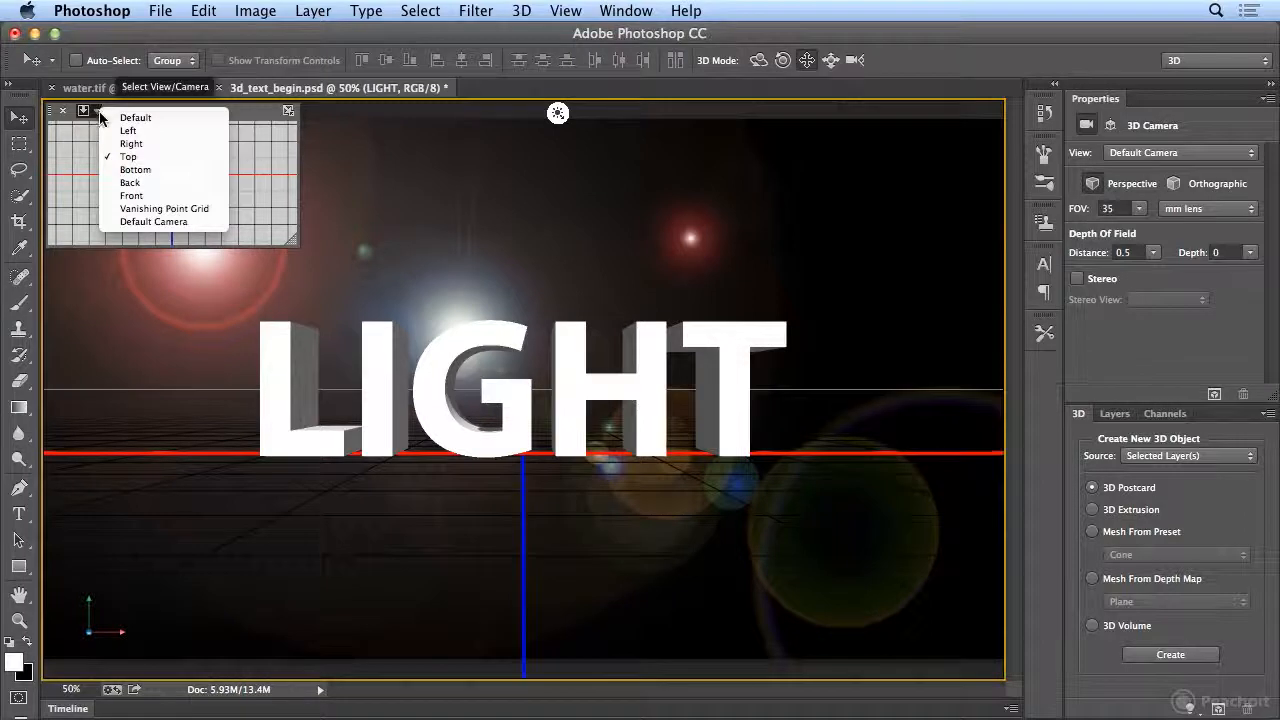
pyautogui.click(154, 182)
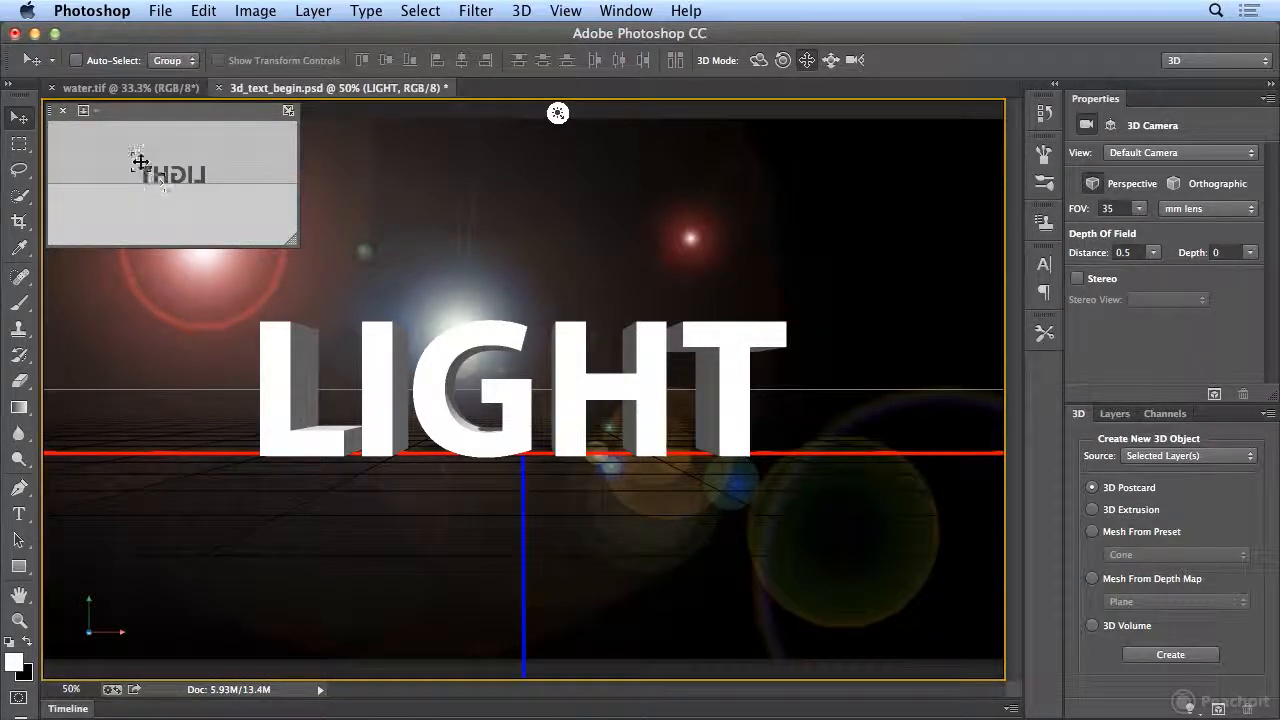
pyautogui.click(100, 112)
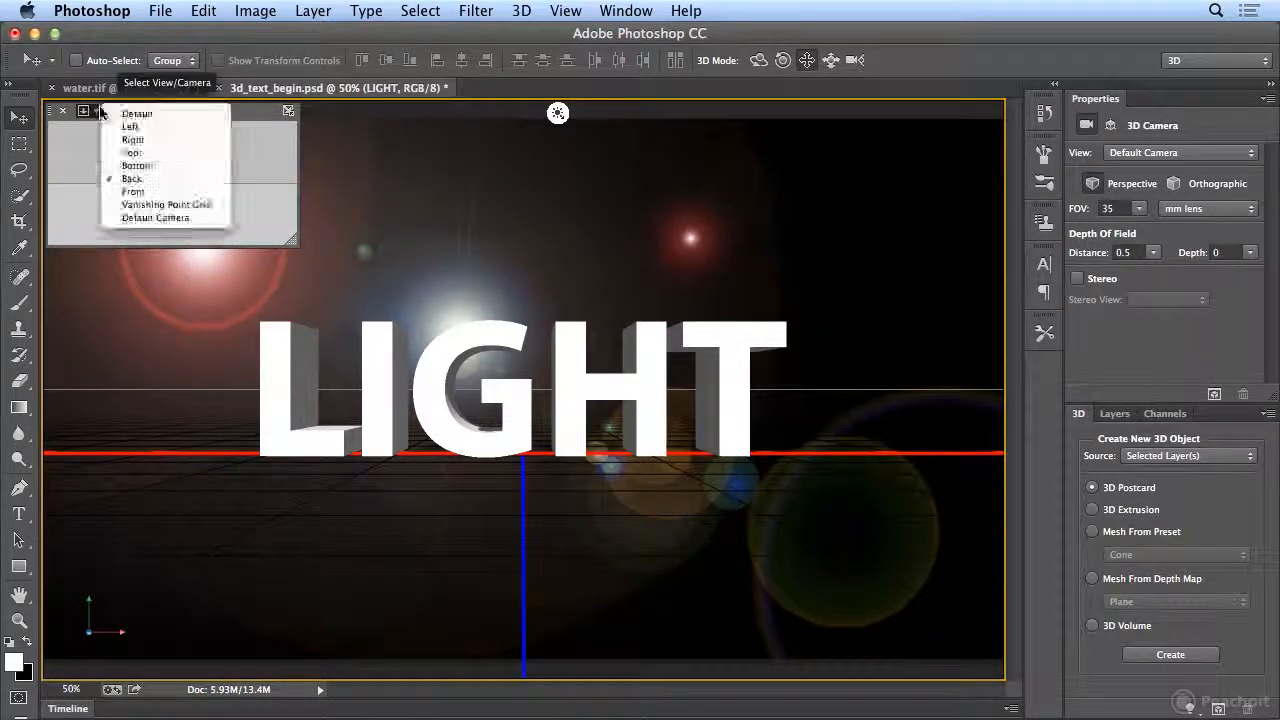
pyautogui.click(133, 190)
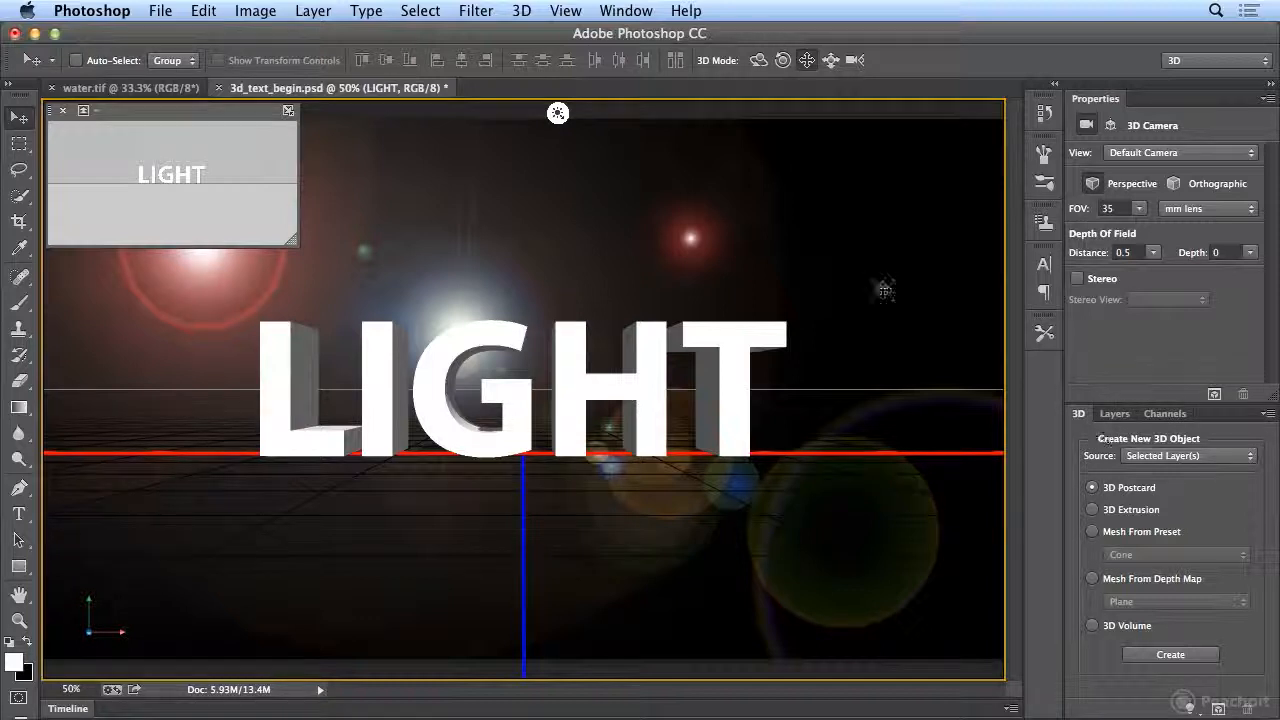
# Step: Select the infinite light and rotate its direction so it shines on the 3D text from the upper left
pyautogui.click(560, 117)
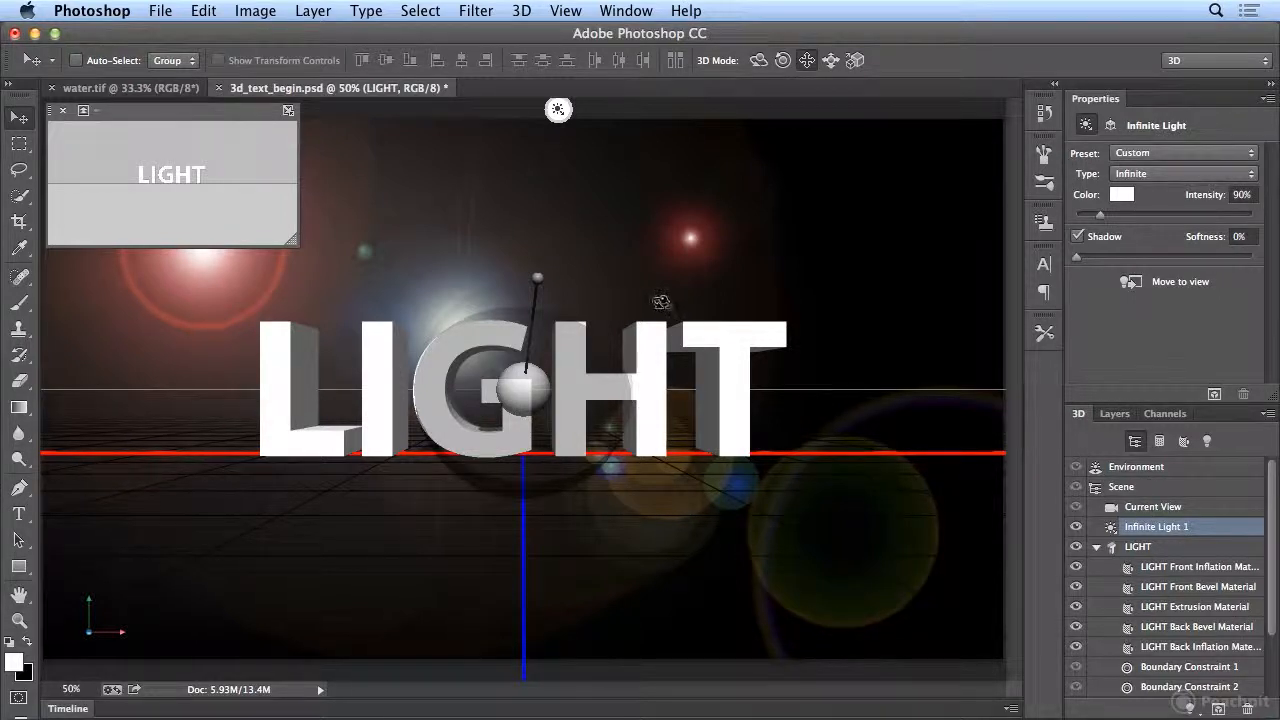
pyautogui.click(557, 111)
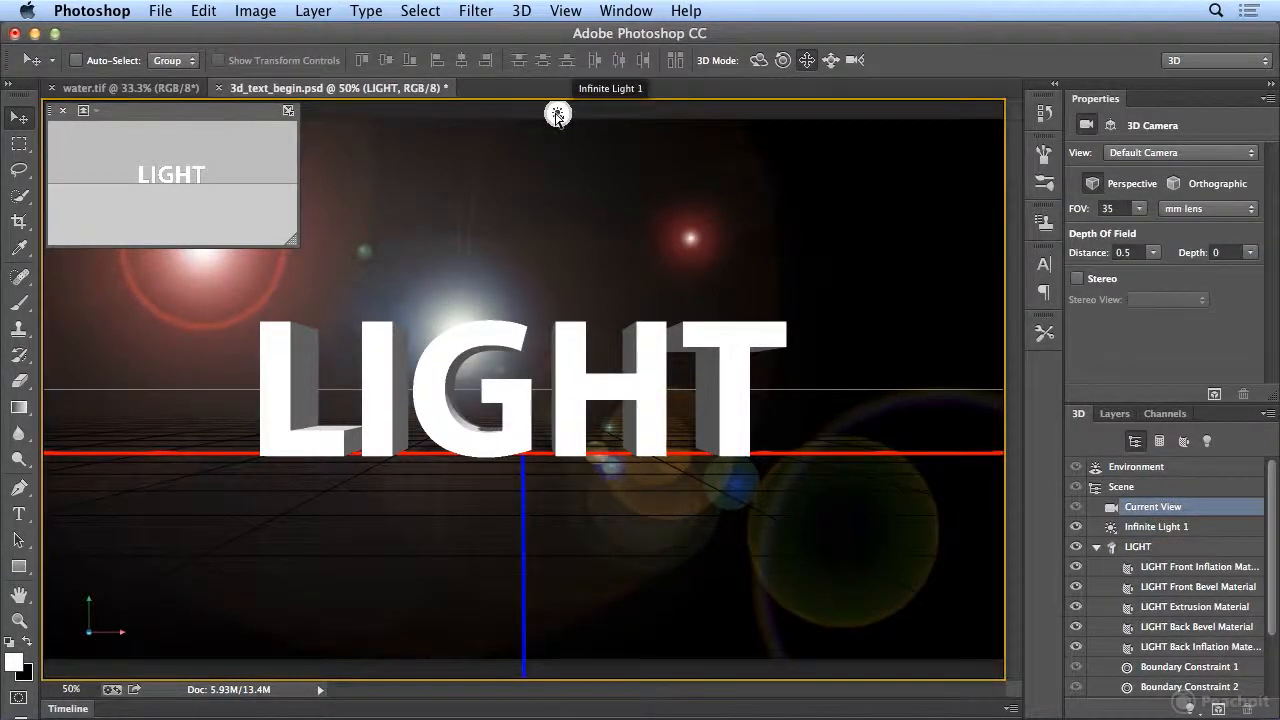
pyautogui.click(557, 111)
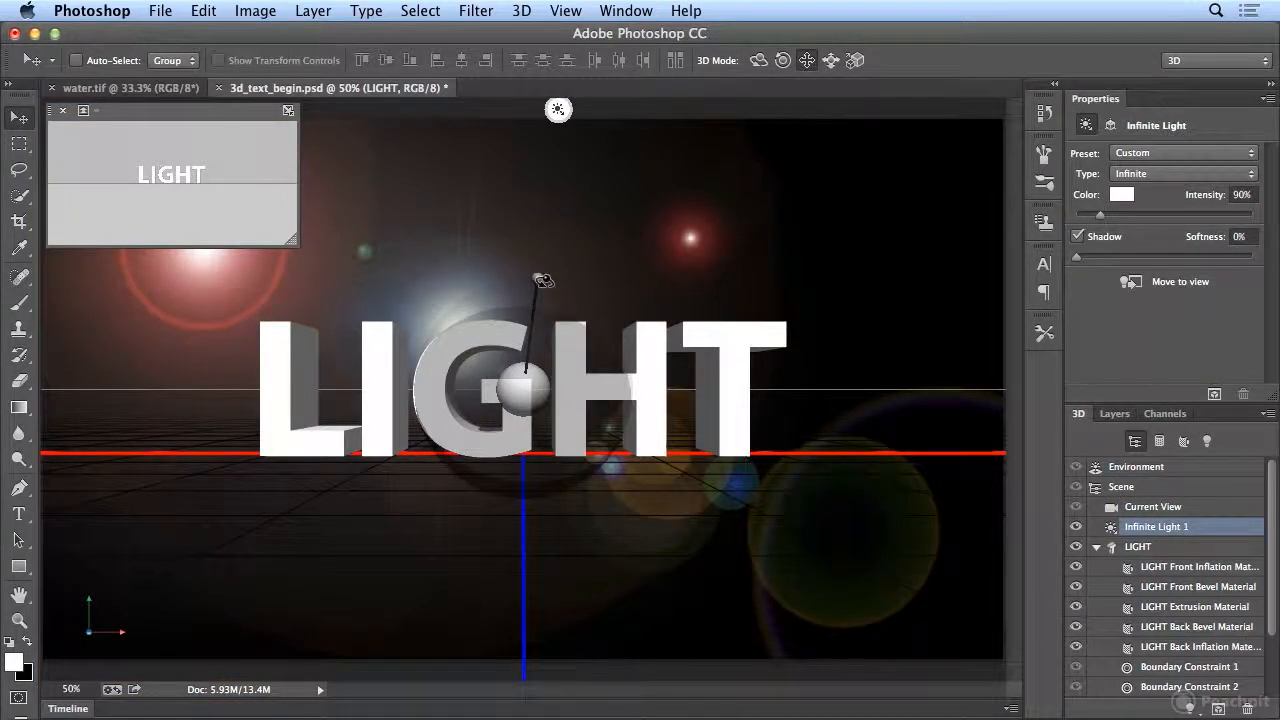
pyautogui.moveTo(541, 278)
pyautogui.mouseDown()
pyautogui.moveTo(486, 286)
pyautogui.moveTo(434, 351)
pyautogui.moveTo(403, 358)
pyautogui.moveTo(610, 358)
pyautogui.moveTo(650, 373)
pyautogui.moveTo(663, 331)
pyautogui.moveTo(600, 330)
pyautogui.moveTo(657, 389)
pyautogui.moveTo(427, 386)
pyautogui.moveTo(350, 370)
pyautogui.moveTo(409, 288)
pyautogui.moveTo(380, 351)
pyautogui.moveTo(391, 296)
pyautogui.mouseUp()
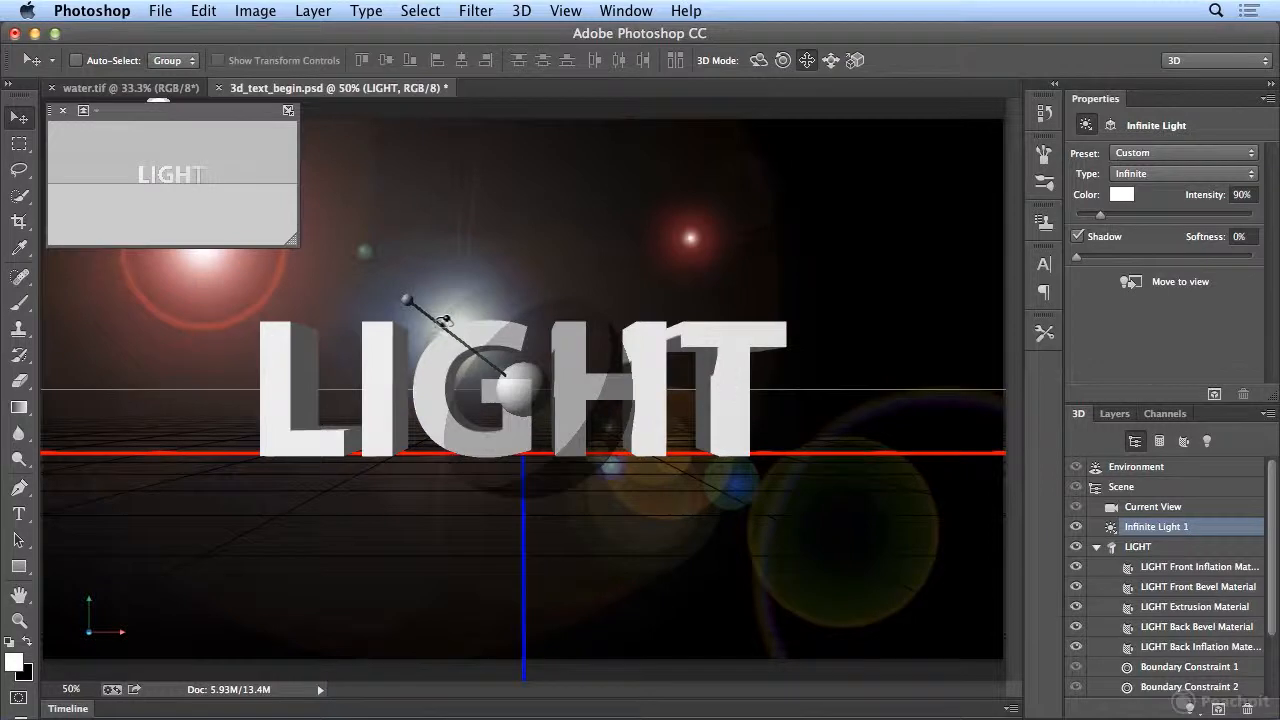
# Step: Select the LIGHT mesh and reposition it slightly upward and to the right using its 3D axis handles
pyautogui.click(1140, 547)
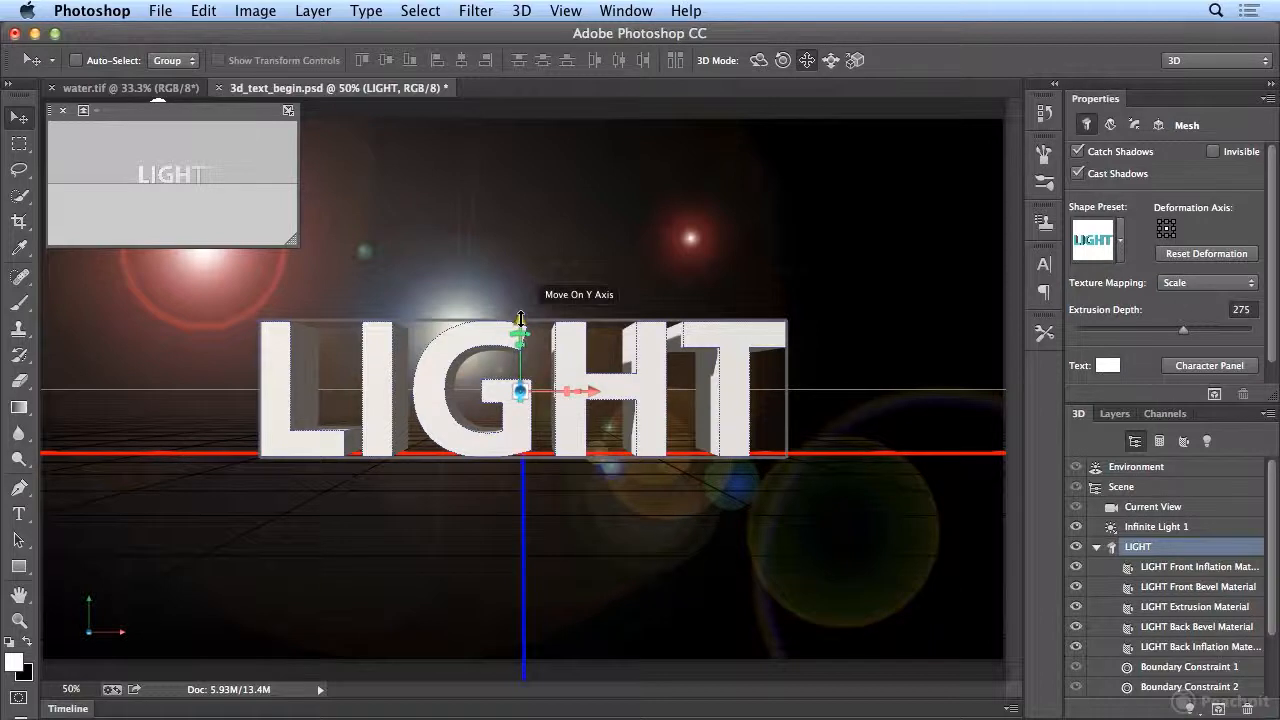
pyautogui.moveTo(520, 319); pyautogui.dragTo(540, 355)
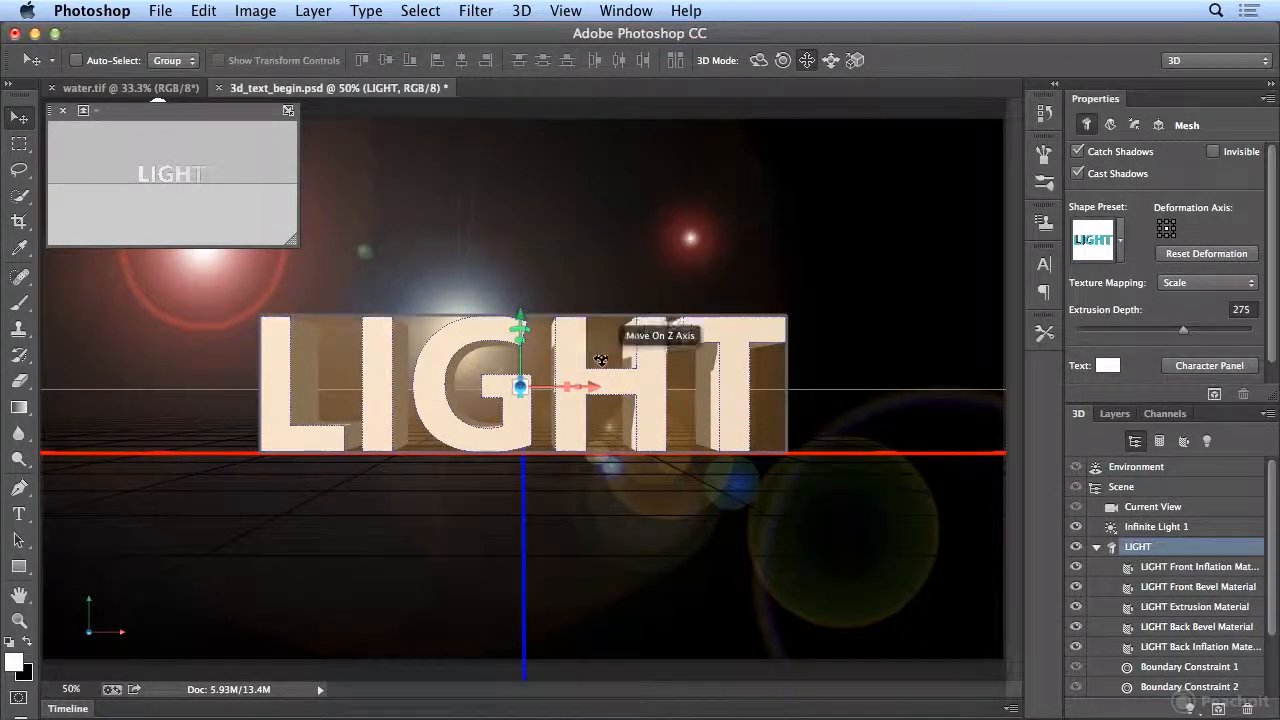
pyautogui.moveTo(520, 340)
pyautogui.mouseDown()
pyautogui.moveTo(532, 322)
pyautogui.moveTo(538, 340)
pyautogui.mouseUp()
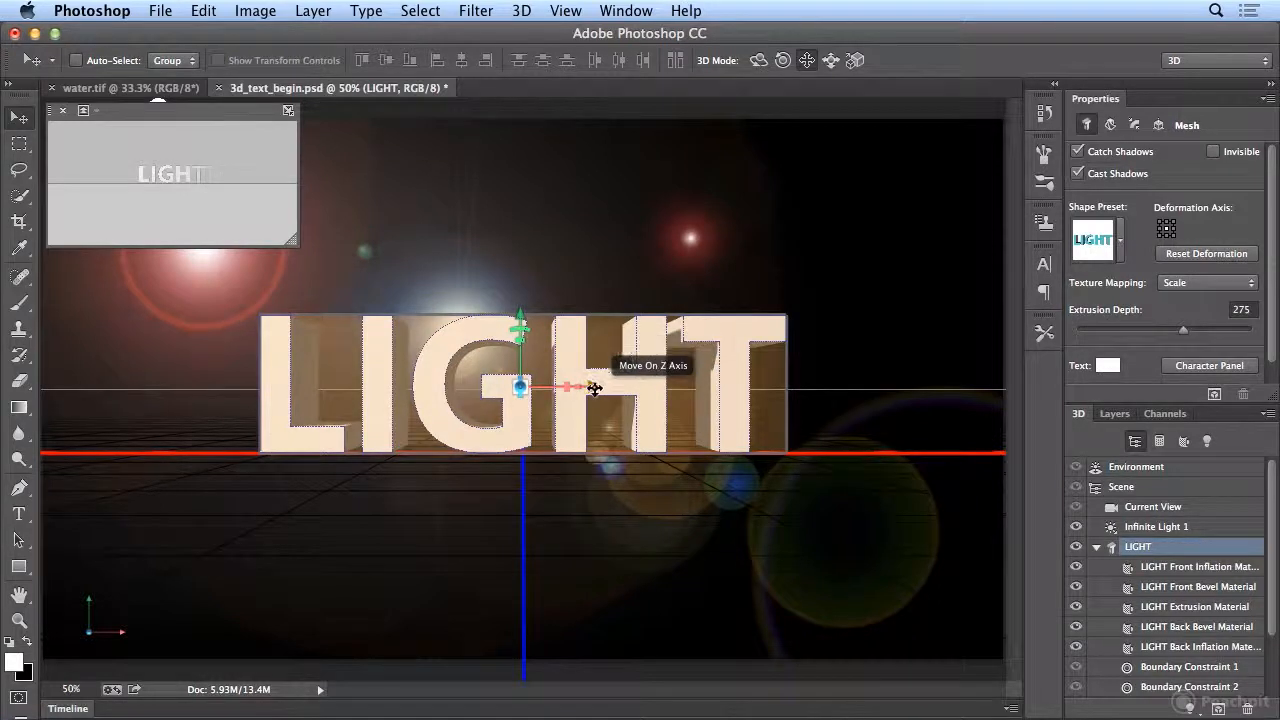
pyautogui.moveTo(594, 386)
pyautogui.mouseDown()
pyautogui.moveTo(745, 388)
pyautogui.moveTo(569, 392)
pyautogui.mouseUp()
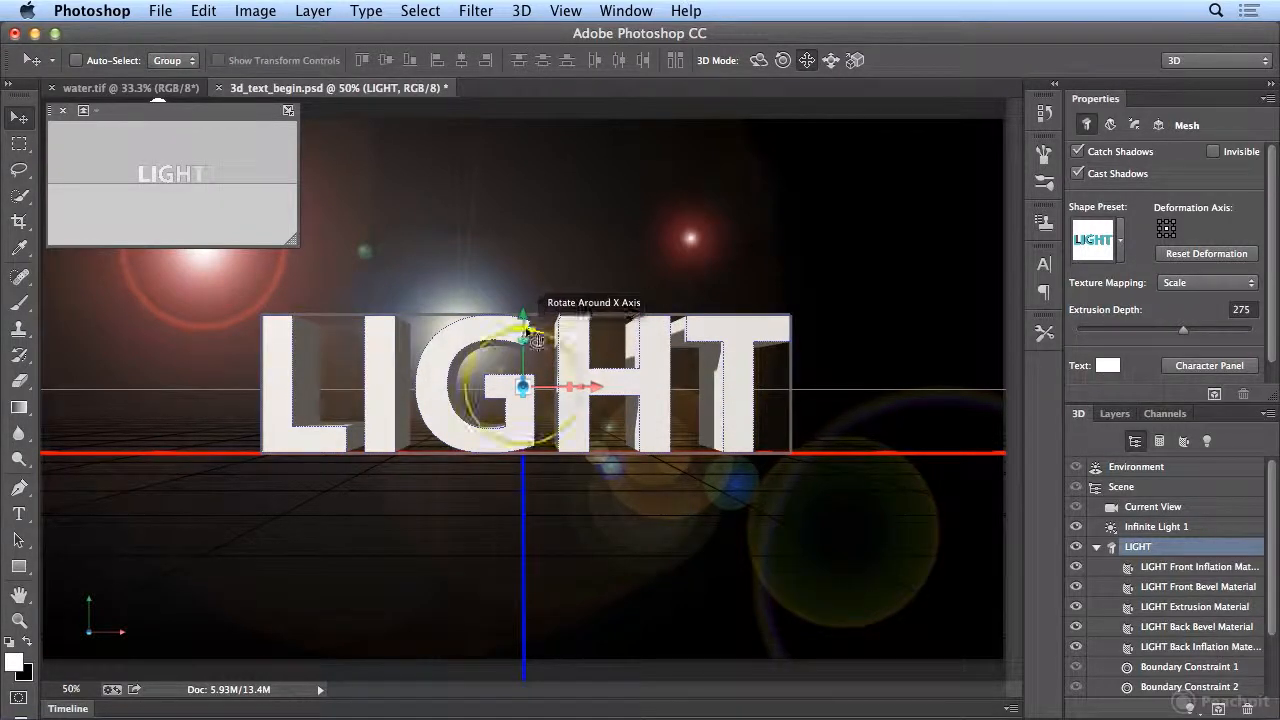
pyautogui.moveTo(538, 341); pyautogui.dragTo(575, 380)
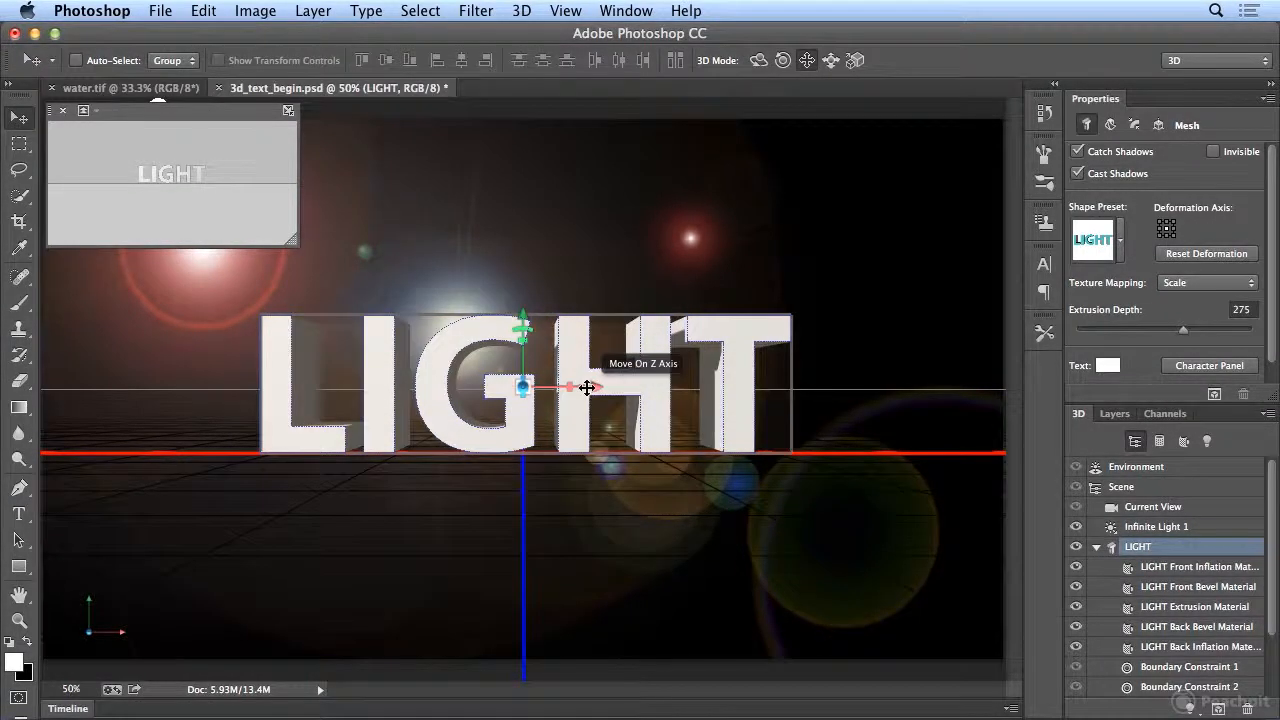
# Step: Rotate the LIGHT mesh around its Y axis and nudge it slightly along the X and Y axes
pyautogui.moveTo(590, 400); pyautogui.dragTo(508, 390)
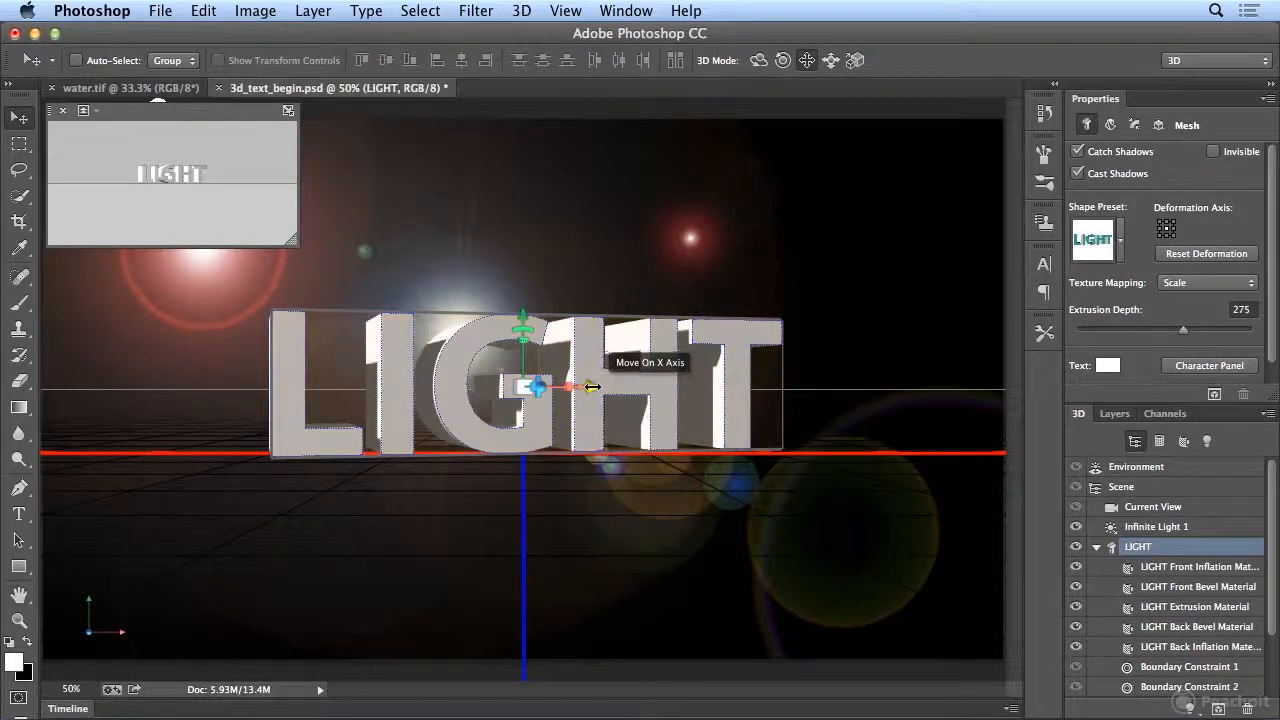
pyautogui.moveTo(593, 387); pyautogui.dragTo(591, 385)
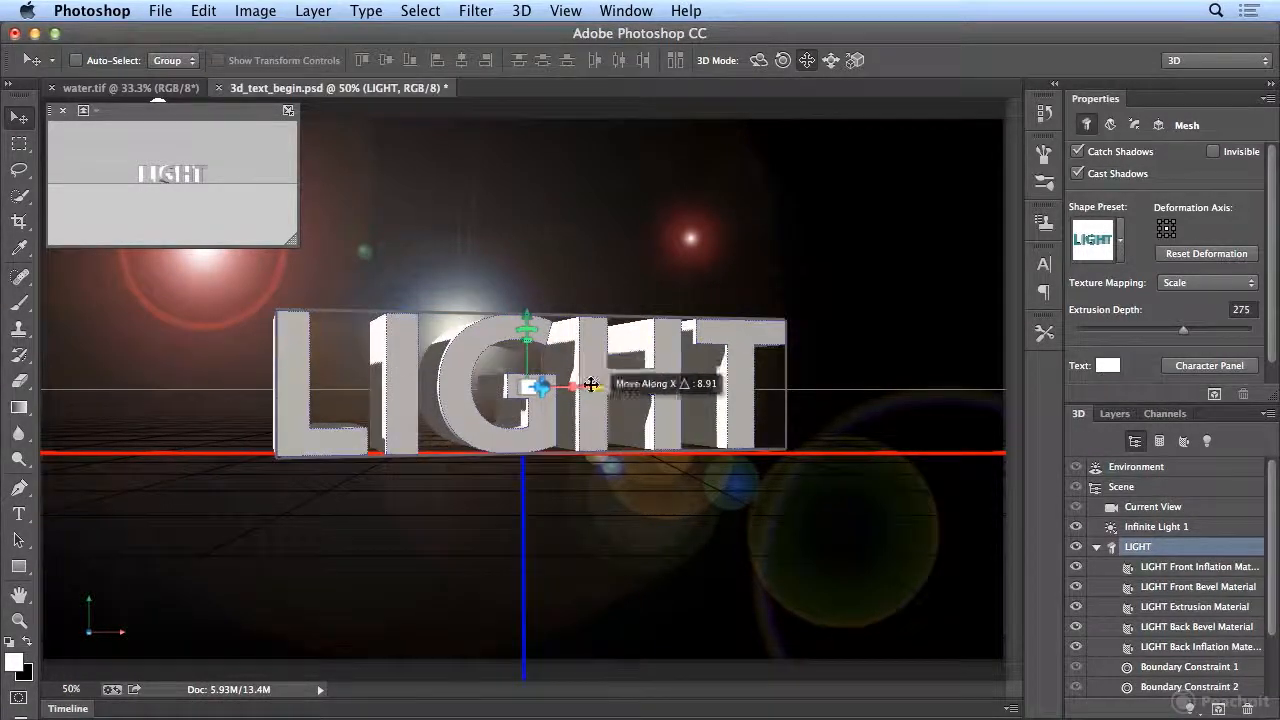
pyautogui.moveTo(530, 317)
pyautogui.mouseDown()
pyautogui.moveTo(531, 271)
pyautogui.moveTo(524, 326)
pyautogui.mouseUp()
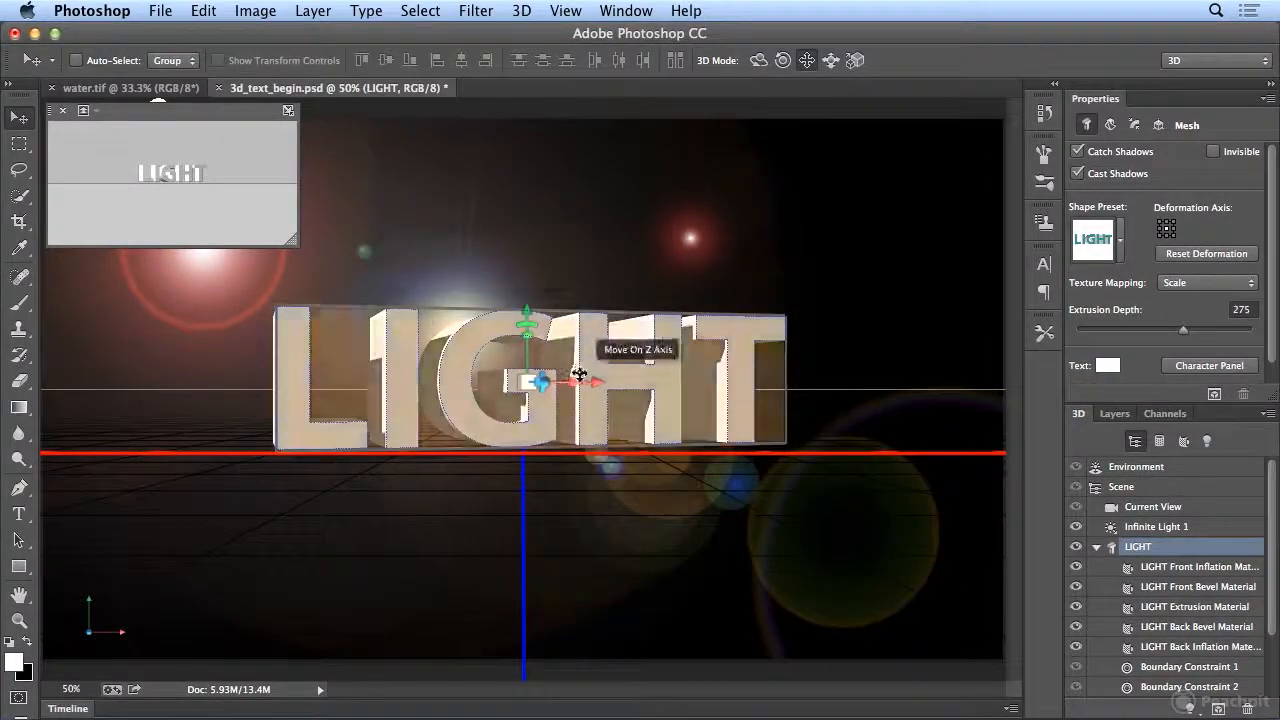
pyautogui.moveTo(574, 381)
pyautogui.mouseDown()
pyautogui.moveTo(595, 381)
pyautogui.moveTo(578, 385)
pyautogui.mouseUp()
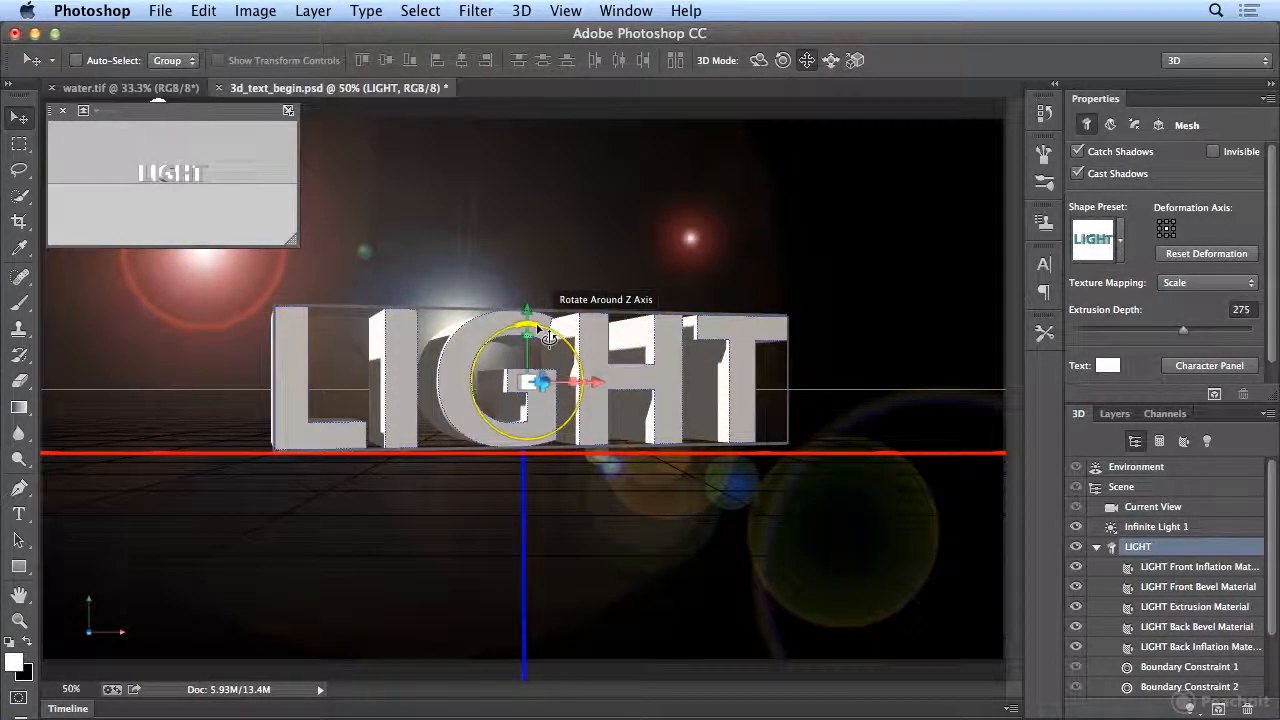
pyautogui.moveTo(544, 337)
pyautogui.mouseDown()
pyautogui.moveTo(560, 336)
pyautogui.moveTo(536, 342)
pyautogui.mouseUp()
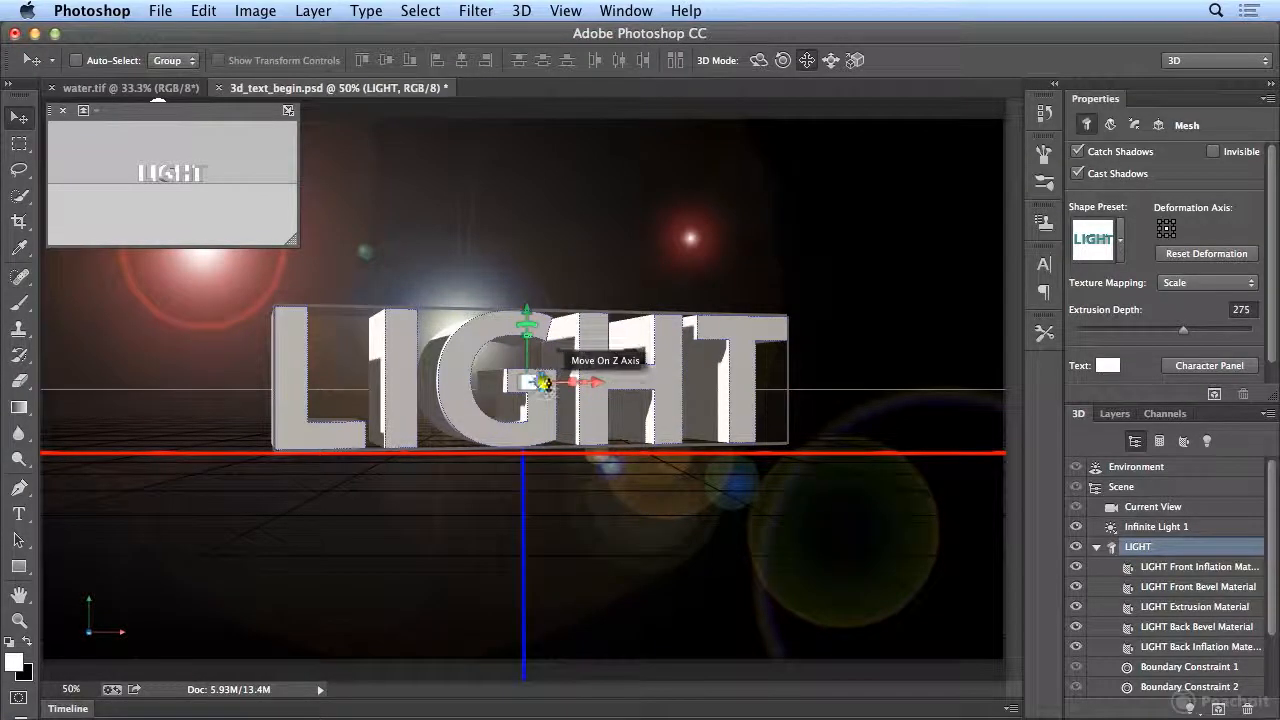
# Step: Turn the LIGHT mesh to about 40.6° around its Y axis and compress its Z scale to about 68.2%
pyautogui.moveTo(543, 383)
pyautogui.mouseDown()
pyautogui.moveTo(827, 381)
pyautogui.moveTo(440, 383)
pyautogui.moveTo(573, 388)
pyautogui.mouseUp()
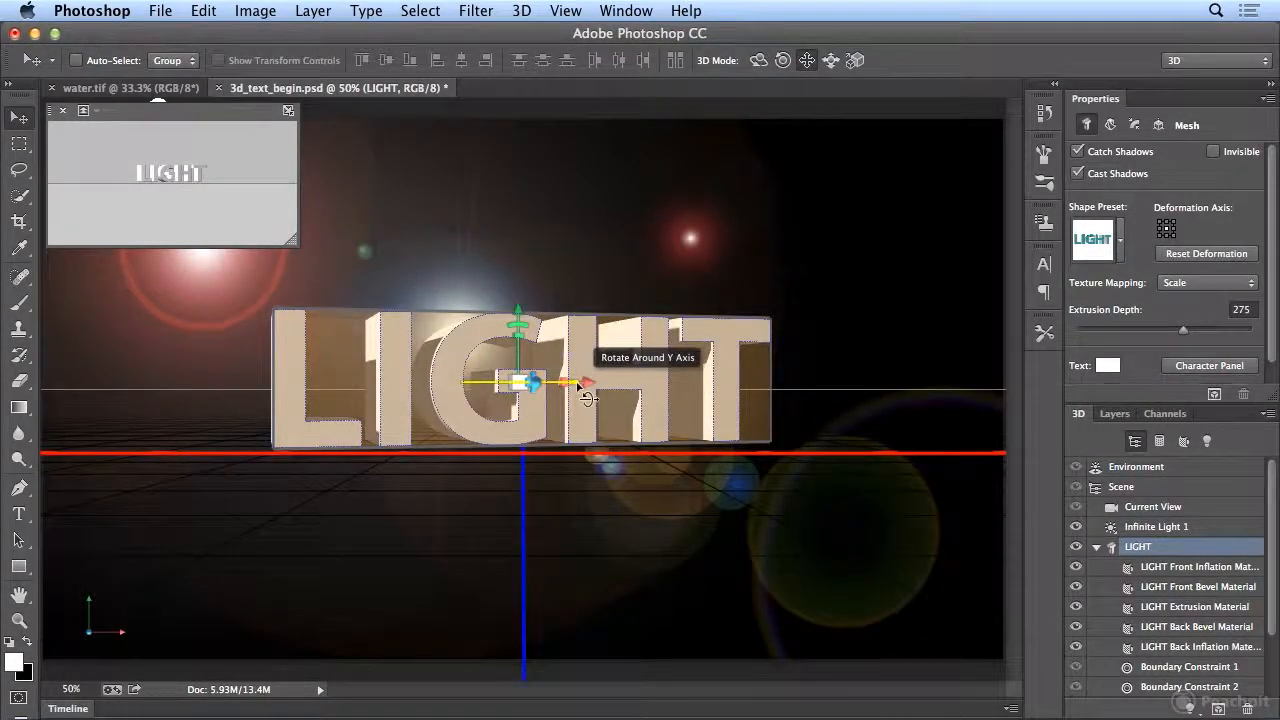
pyautogui.press('super+z')
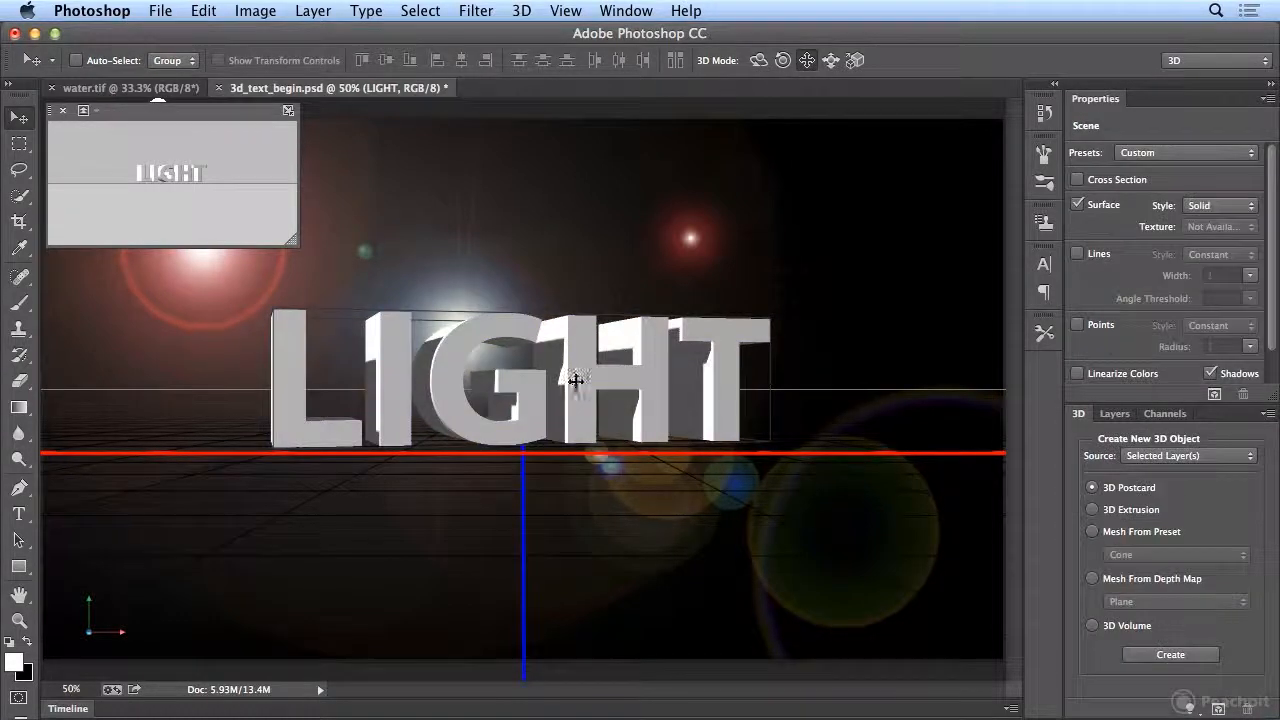
pyautogui.press('super+z')
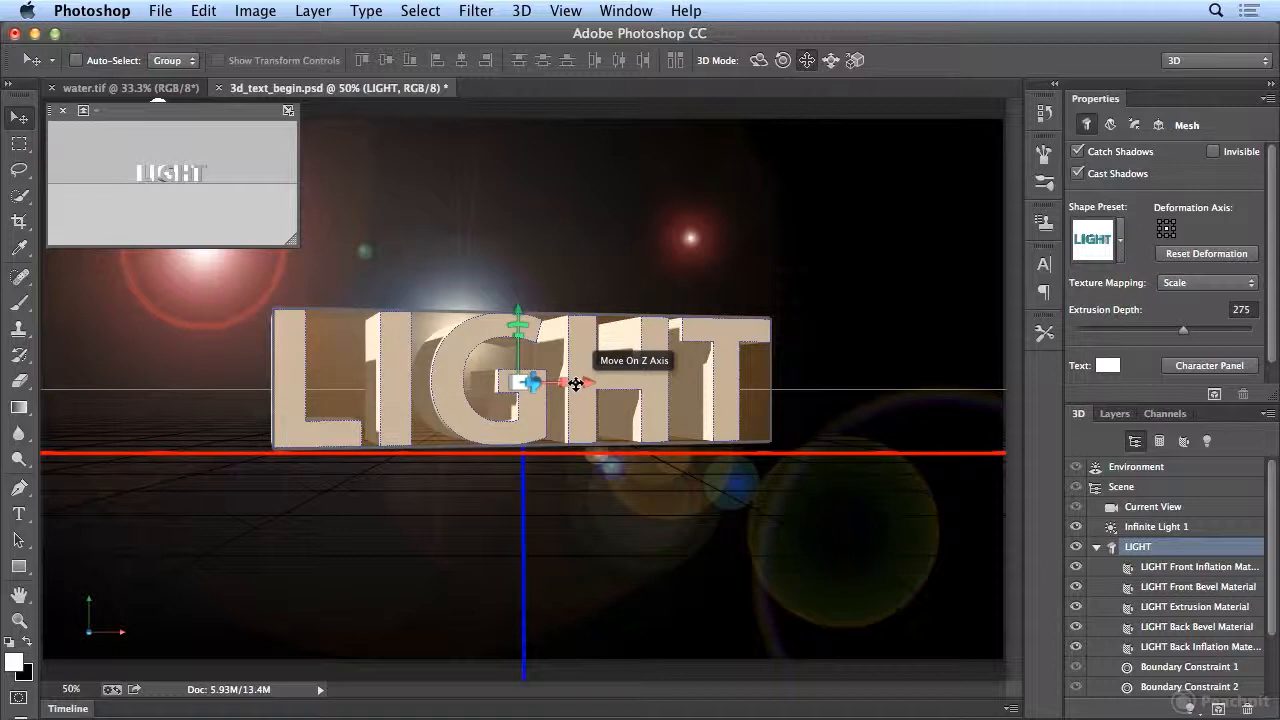
pyautogui.moveTo(579, 384)
pyautogui.mouseDown()
pyautogui.moveTo(600, 383)
pyautogui.moveTo(583, 384)
pyautogui.mouseUp()
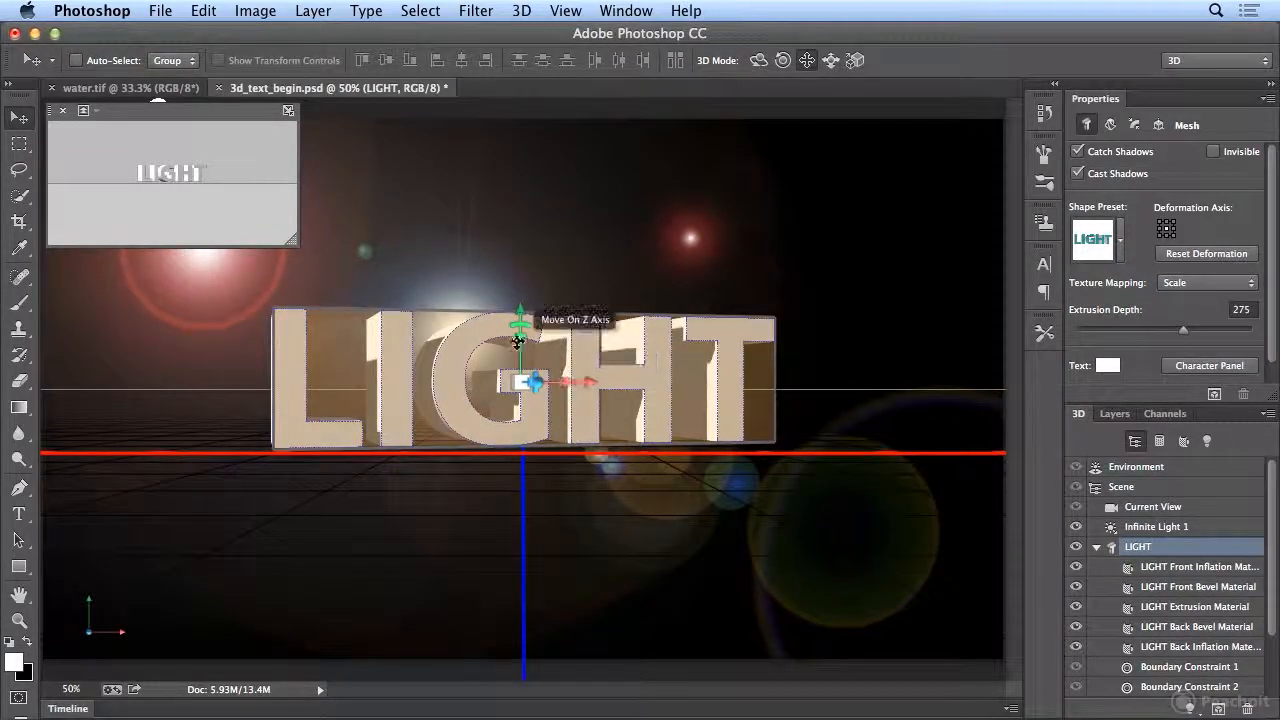
pyautogui.moveTo(538, 336); pyautogui.dragTo(440, 392)
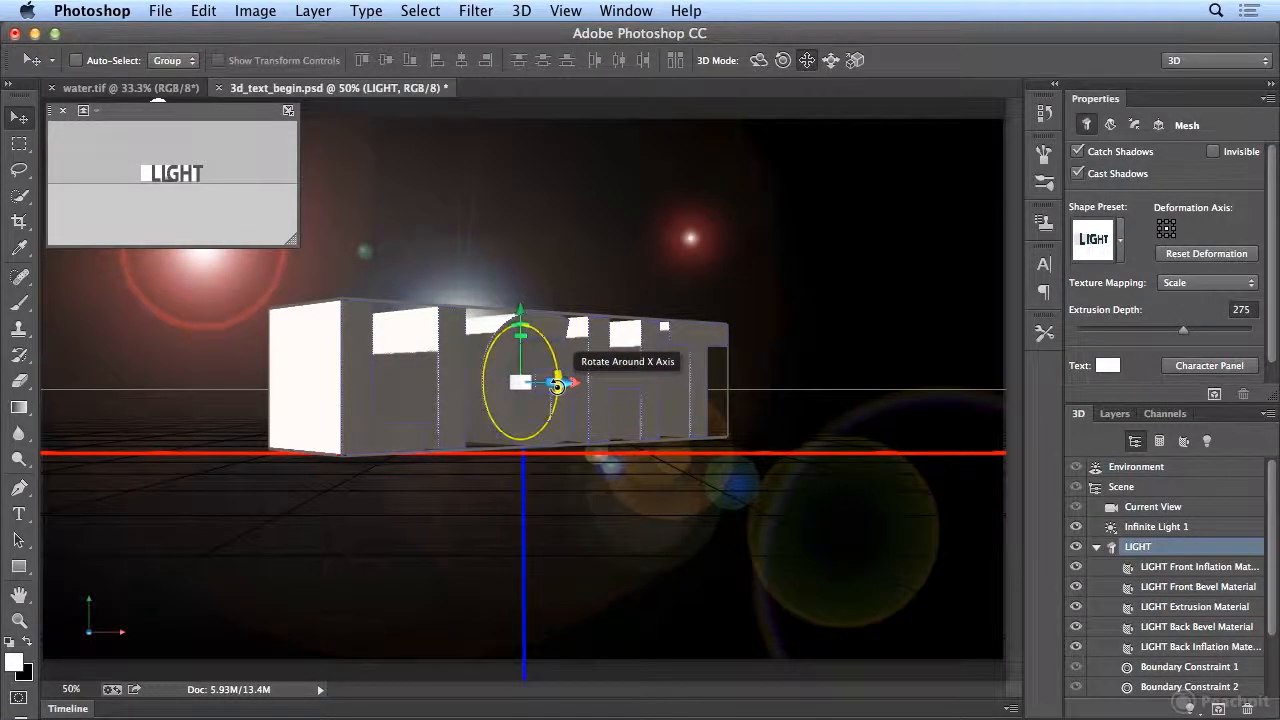
pyautogui.moveTo(554, 383); pyautogui.dragTo(410, 392)
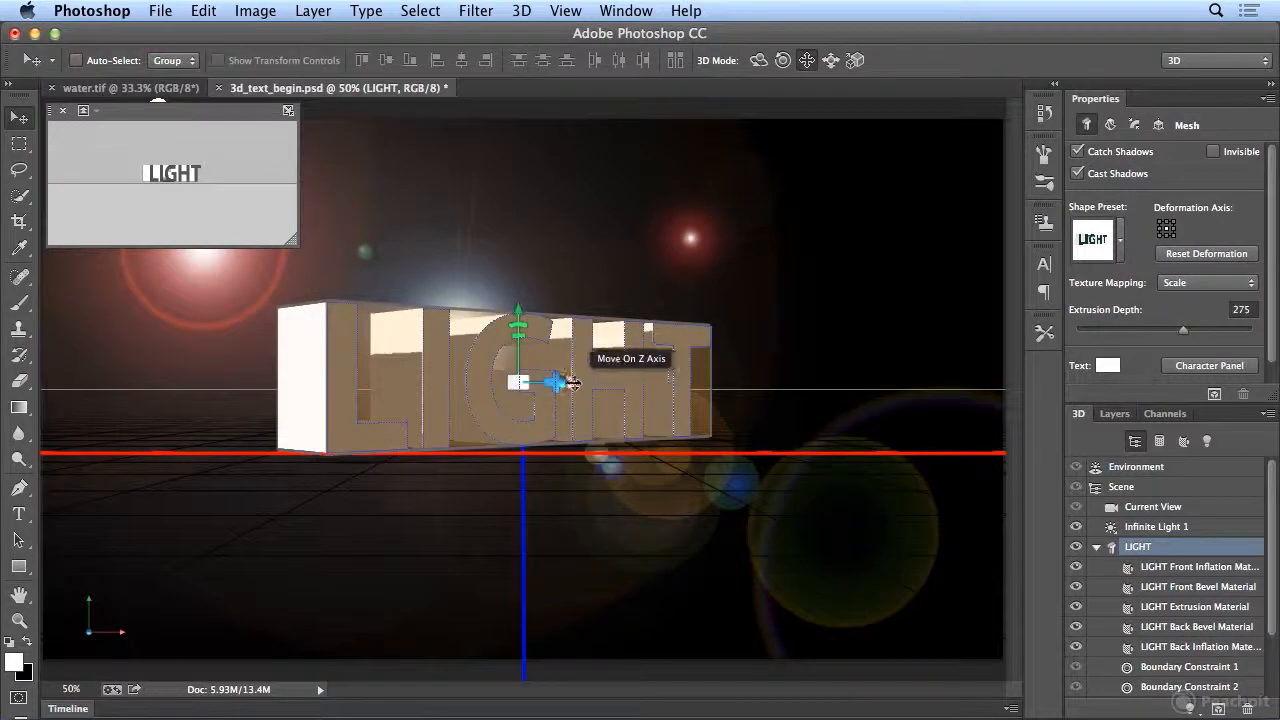
# Step: Reselect the whole LIGHT mesh after picking its individual materials, and reset all of its coordinates
pyautogui.click(556, 378)
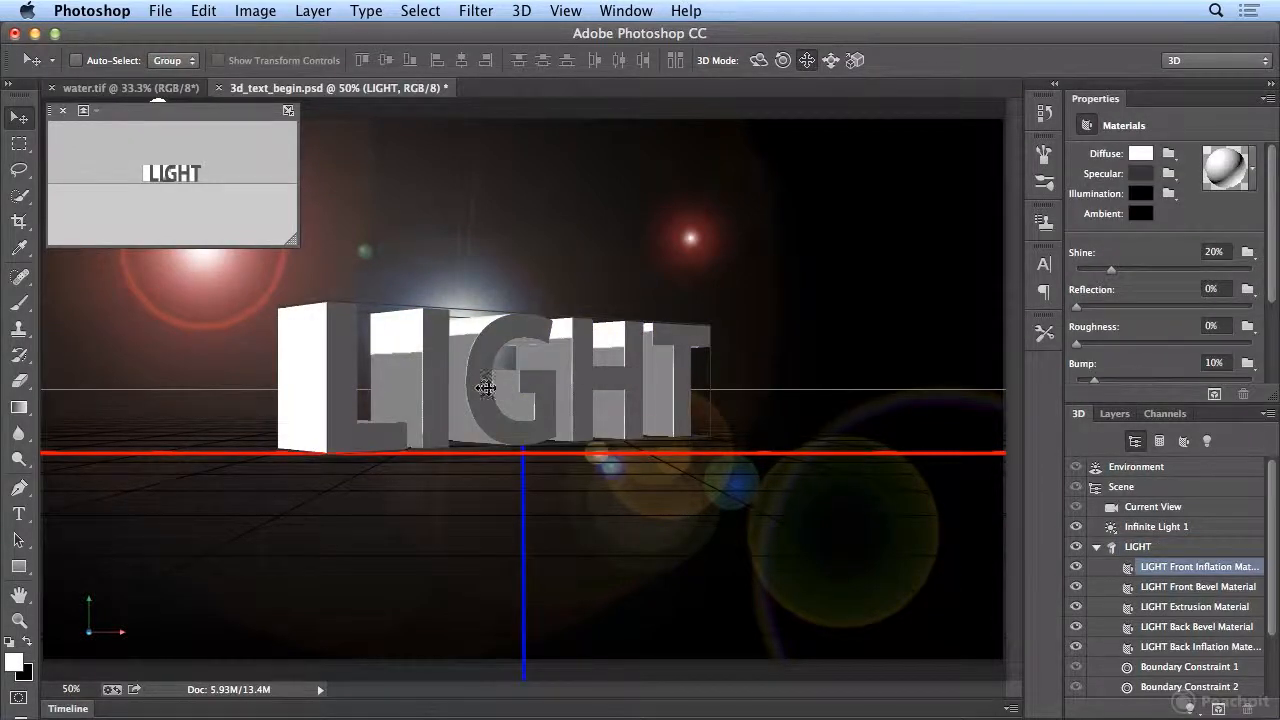
pyautogui.click(575, 392)
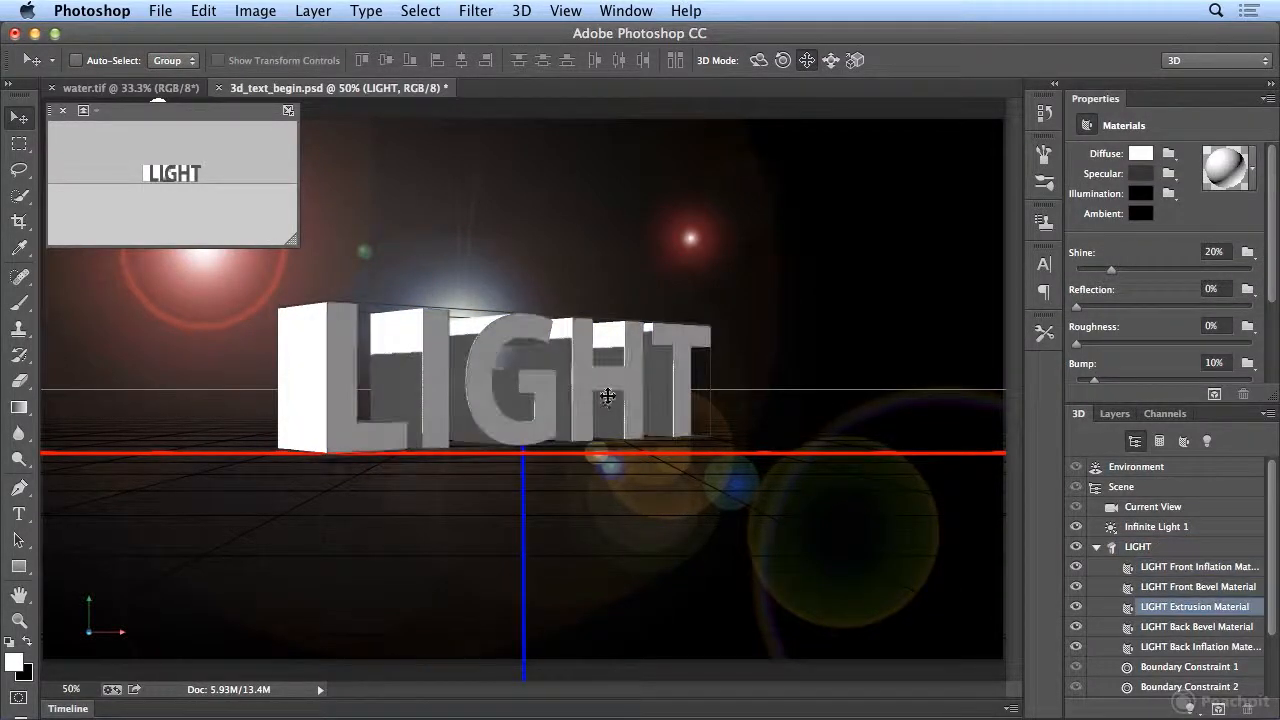
pyautogui.click(607, 397)
pyautogui.moveTo(568, 384); pyautogui.dragTo(534, 381)
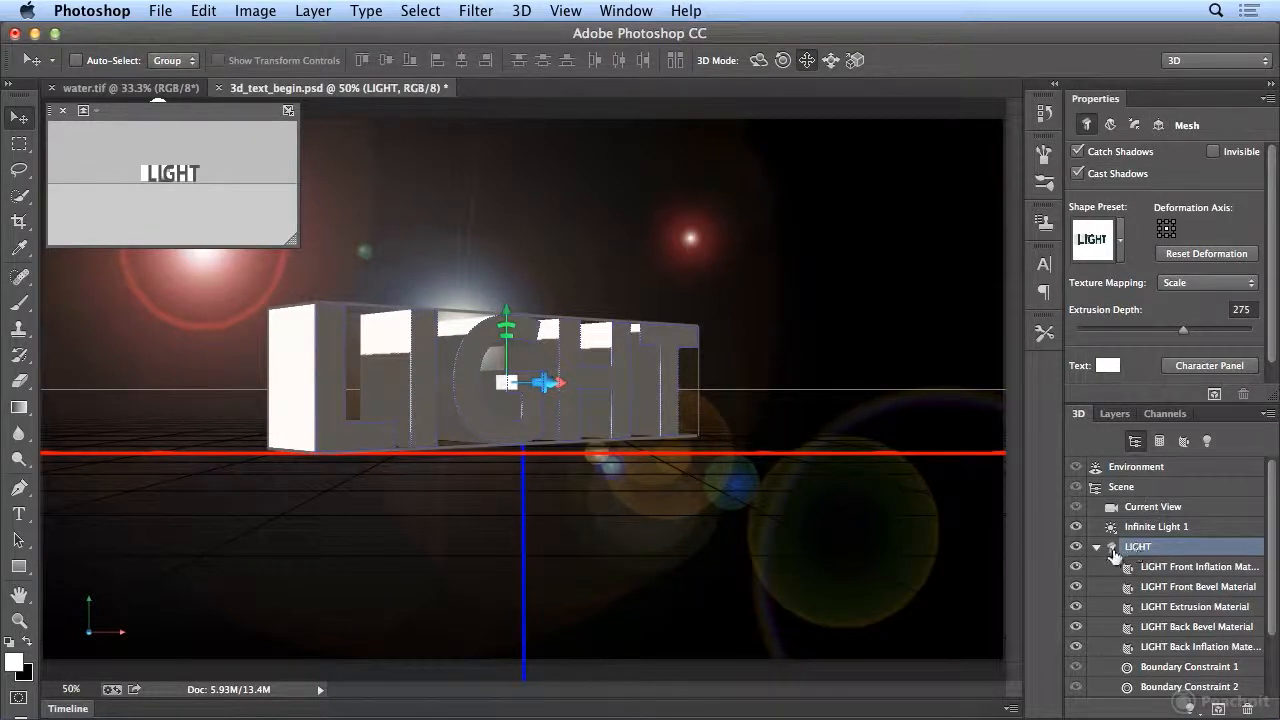
pyautogui.click(1160, 125)
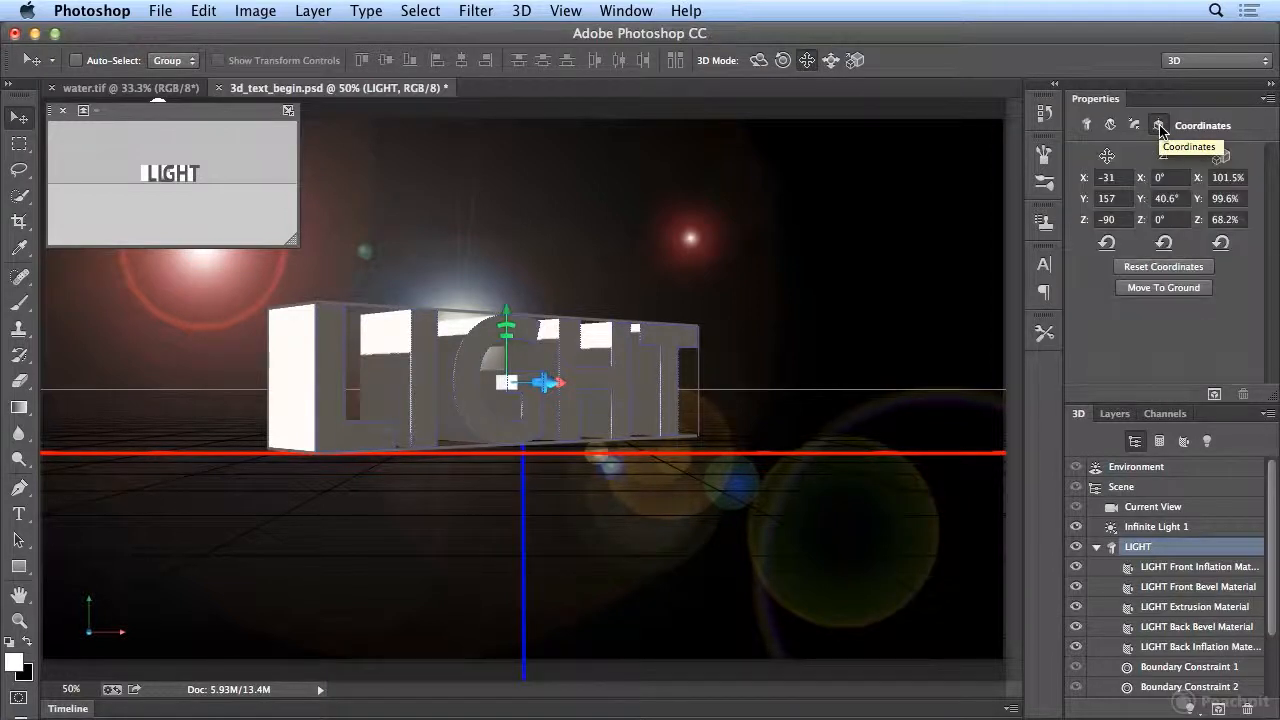
pyautogui.click(1165, 268)
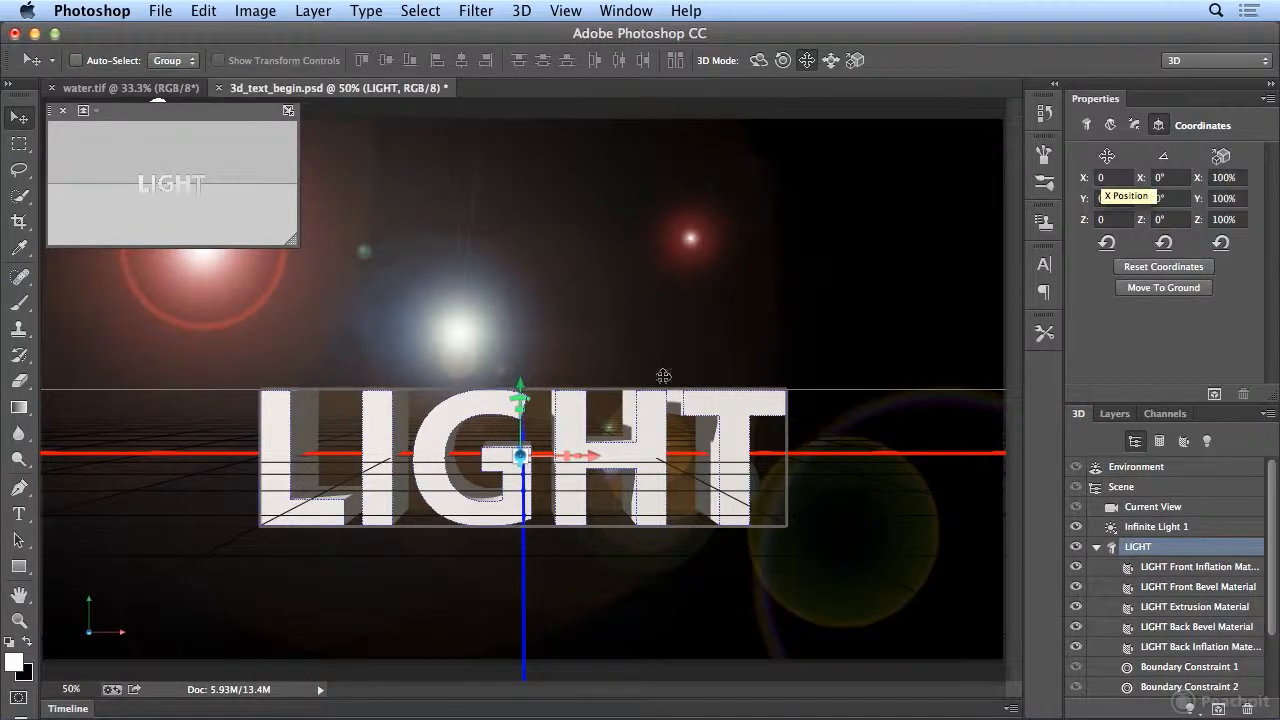
# Step: Rotate the LIGHT mesh about 17° around its Y axis and raise it to a Y position of about 124
pyautogui.moveTo(586, 455); pyautogui.dragTo(538, 455)
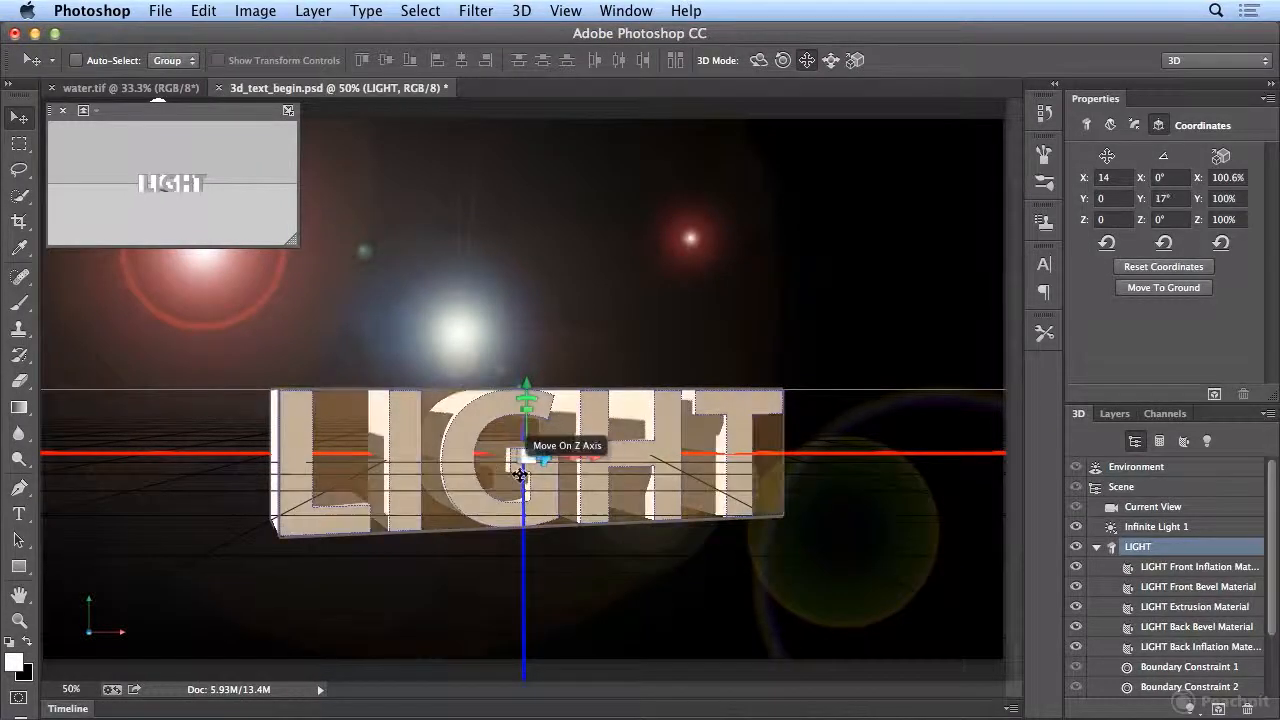
pyautogui.moveTo(527, 385); pyautogui.dragTo(528, 354)
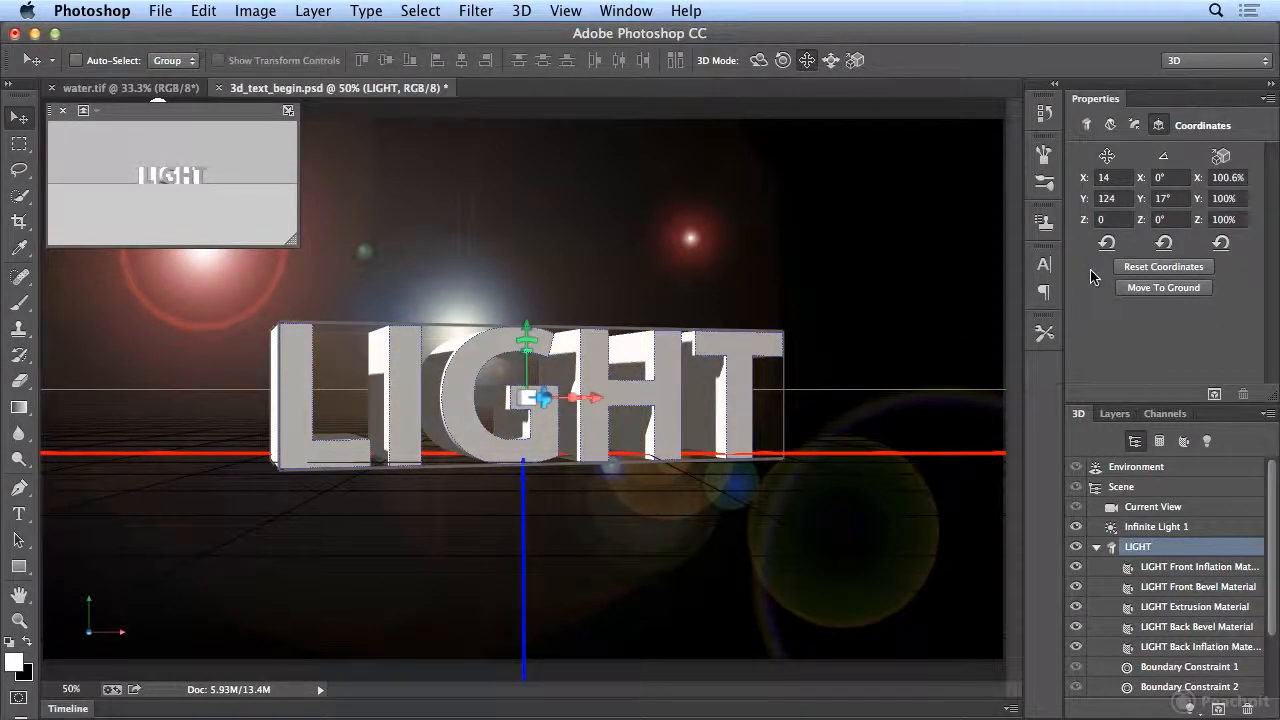
# Step: Examine the Catch Shadows and Cast Shadows options in the LIGHT mesh properties
pyautogui.click(1086, 125)
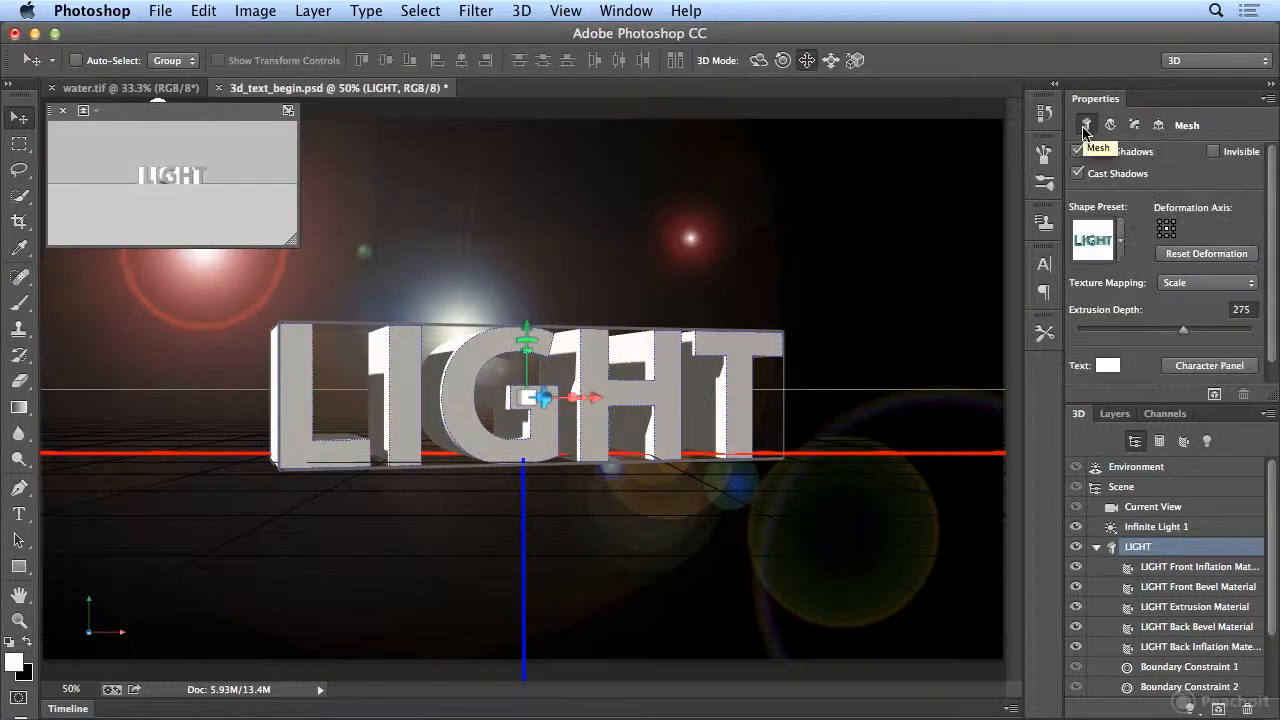
pyautogui.click(1124, 156)
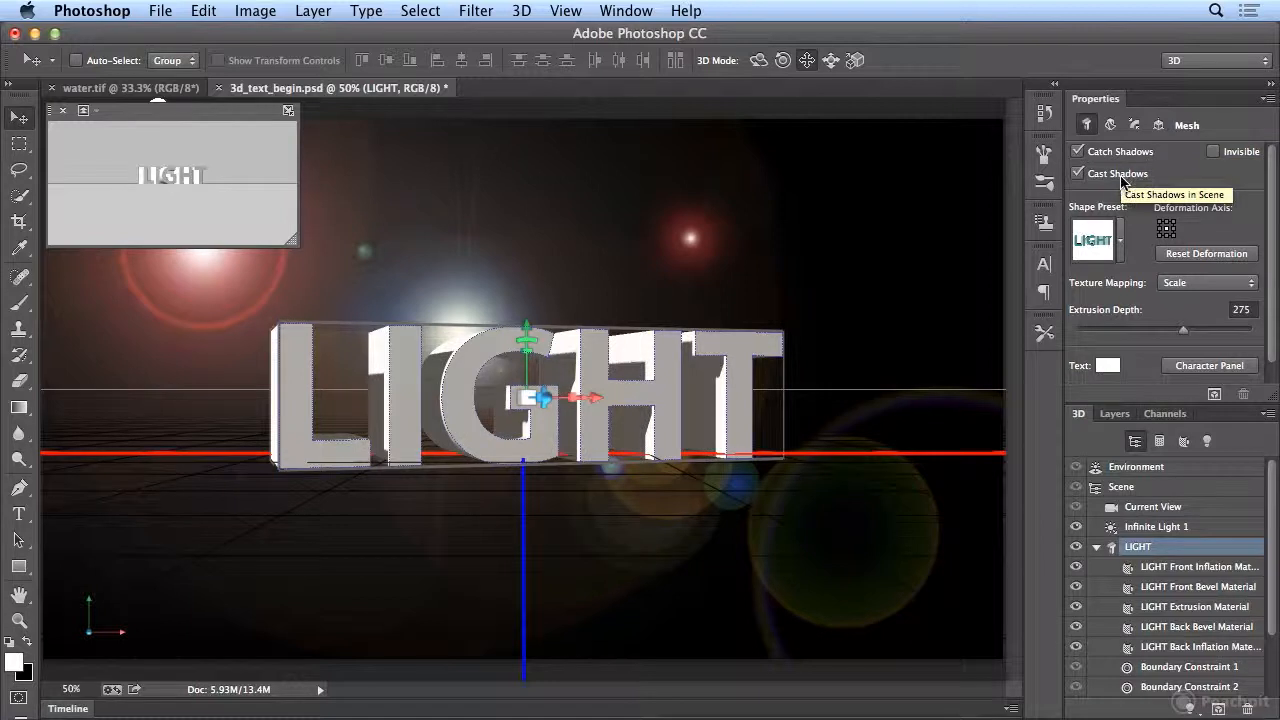
pyautogui.click(1120, 175)
pyautogui.click(1122, 178)
# Step: Try the two inflated shape presets in turn on the LIGHT mesh
pyautogui.click(1123, 256)
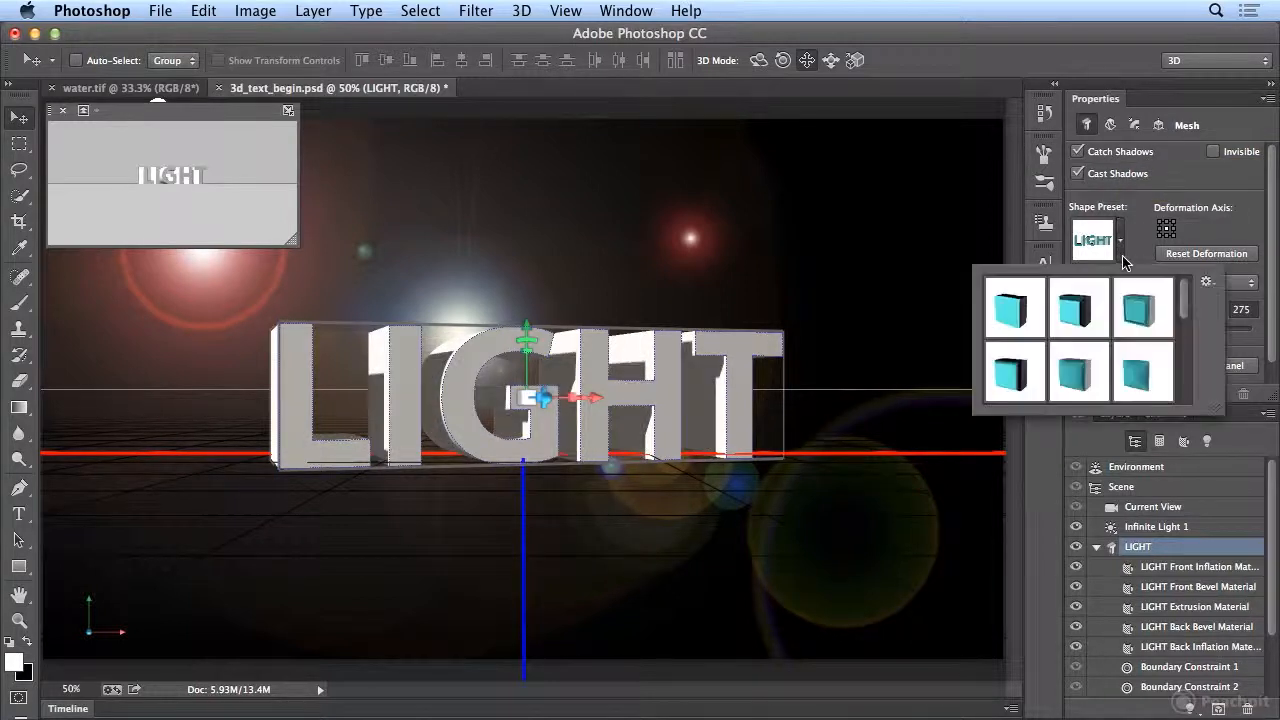
pyautogui.click(1087, 383)
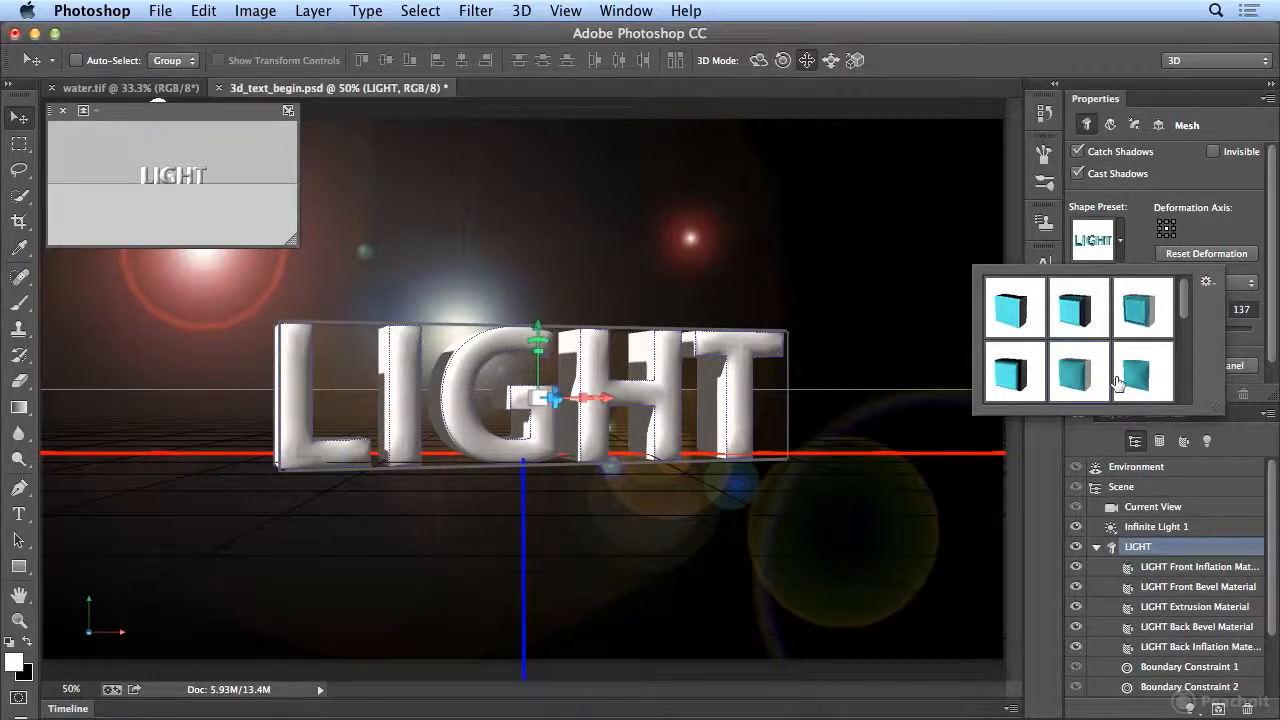
pyautogui.click(1132, 384)
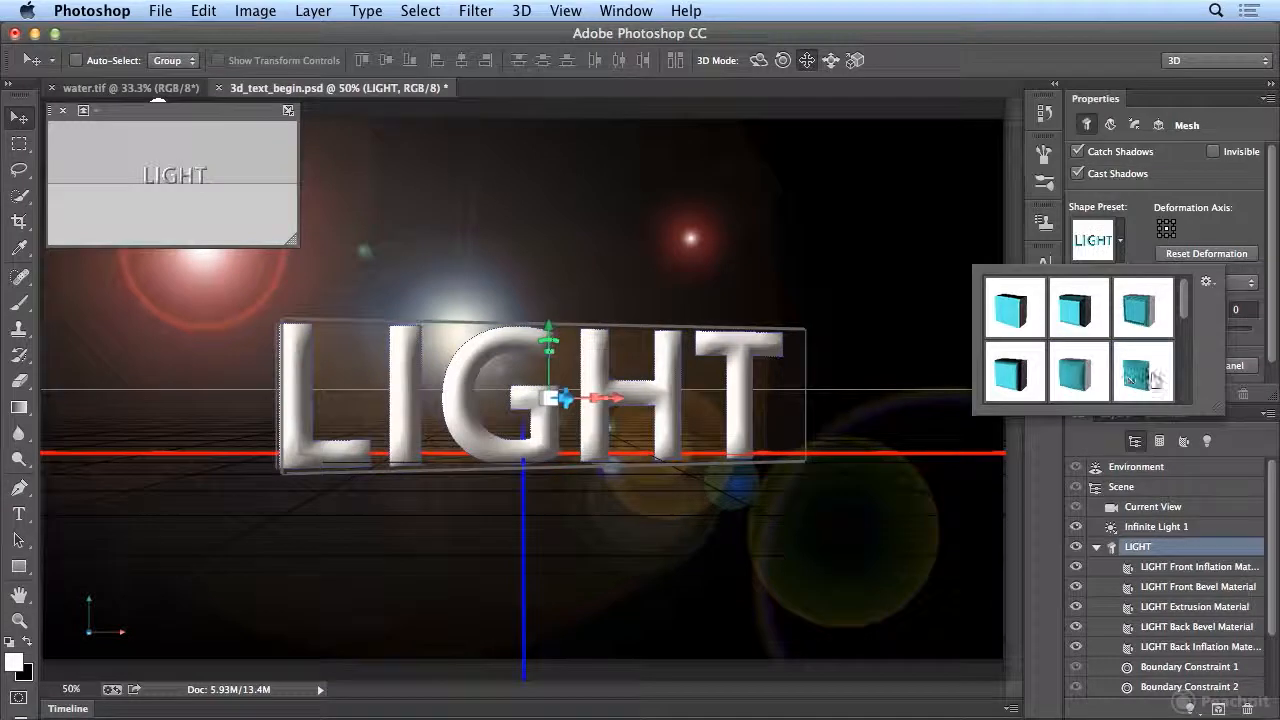
# Step: Apply the shape preset with the curved, bent extrusion to the LIGHT mesh and rotate the text around its Z axis
pyautogui.scroll(-2, 1193, 378)
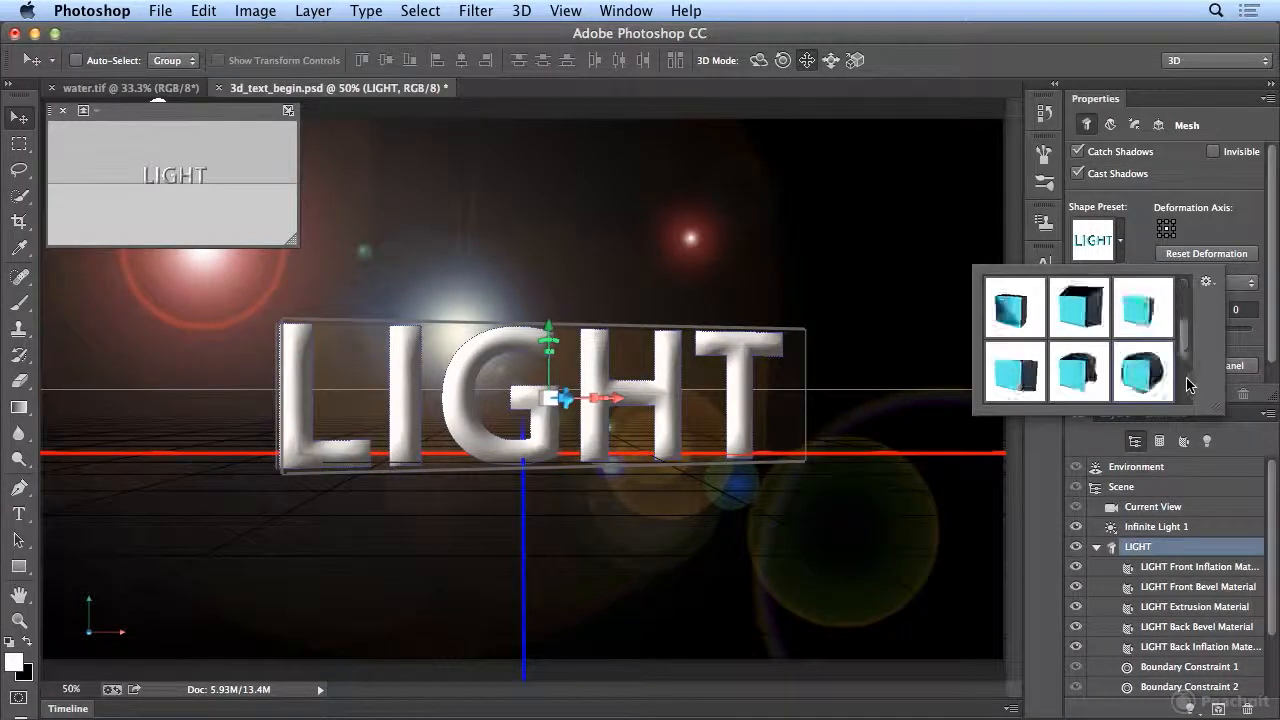
pyautogui.click(1088, 388)
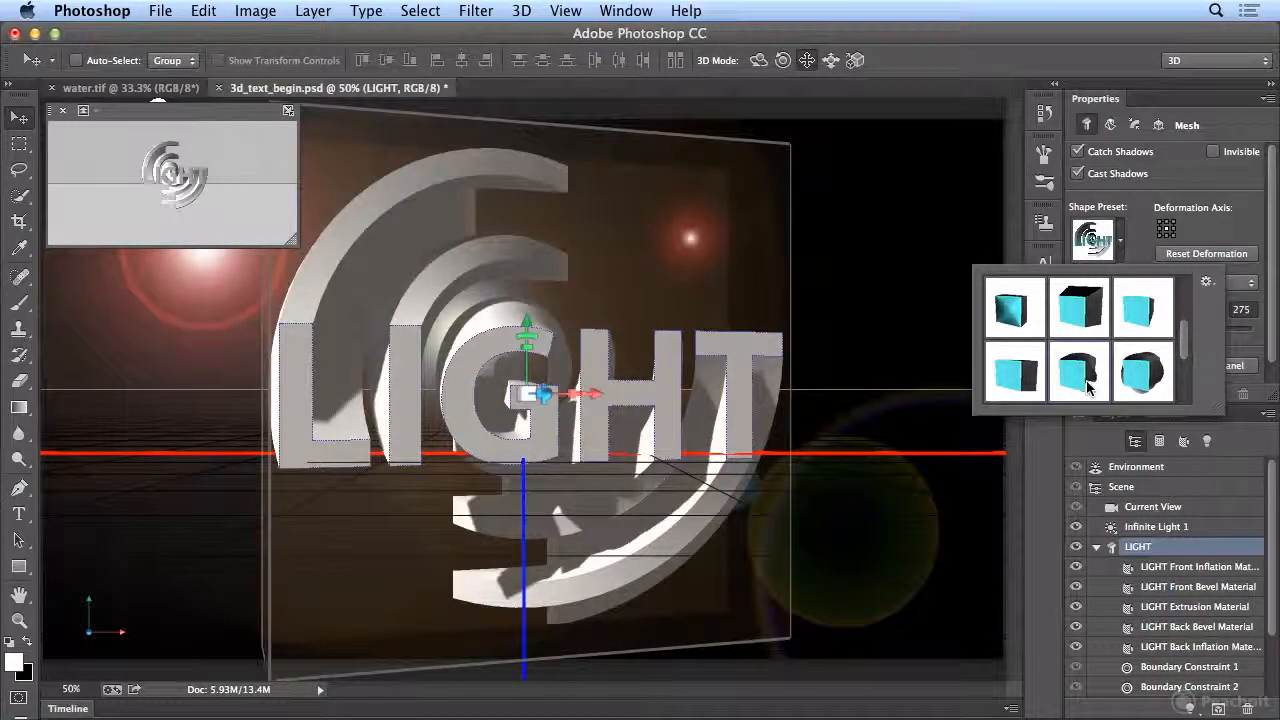
pyautogui.moveTo(593, 394); pyautogui.dragTo(563, 394)
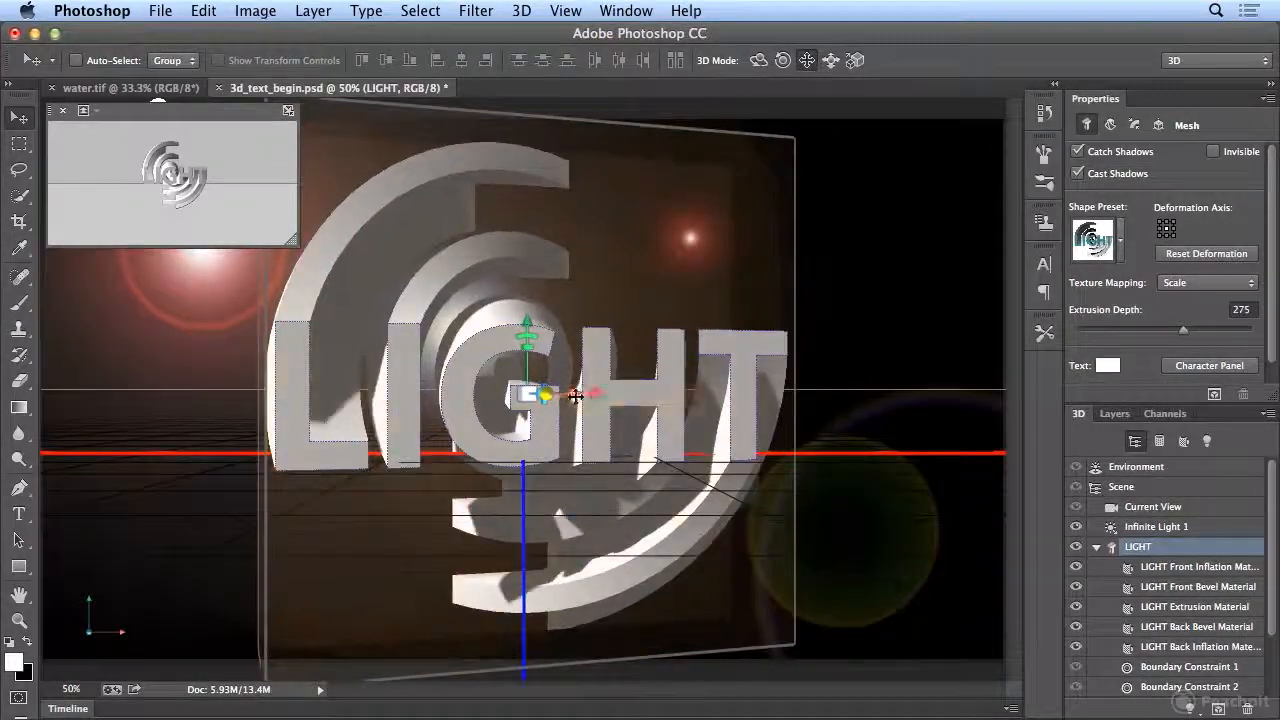
pyautogui.moveTo(553, 342); pyautogui.dragTo(485, 385)
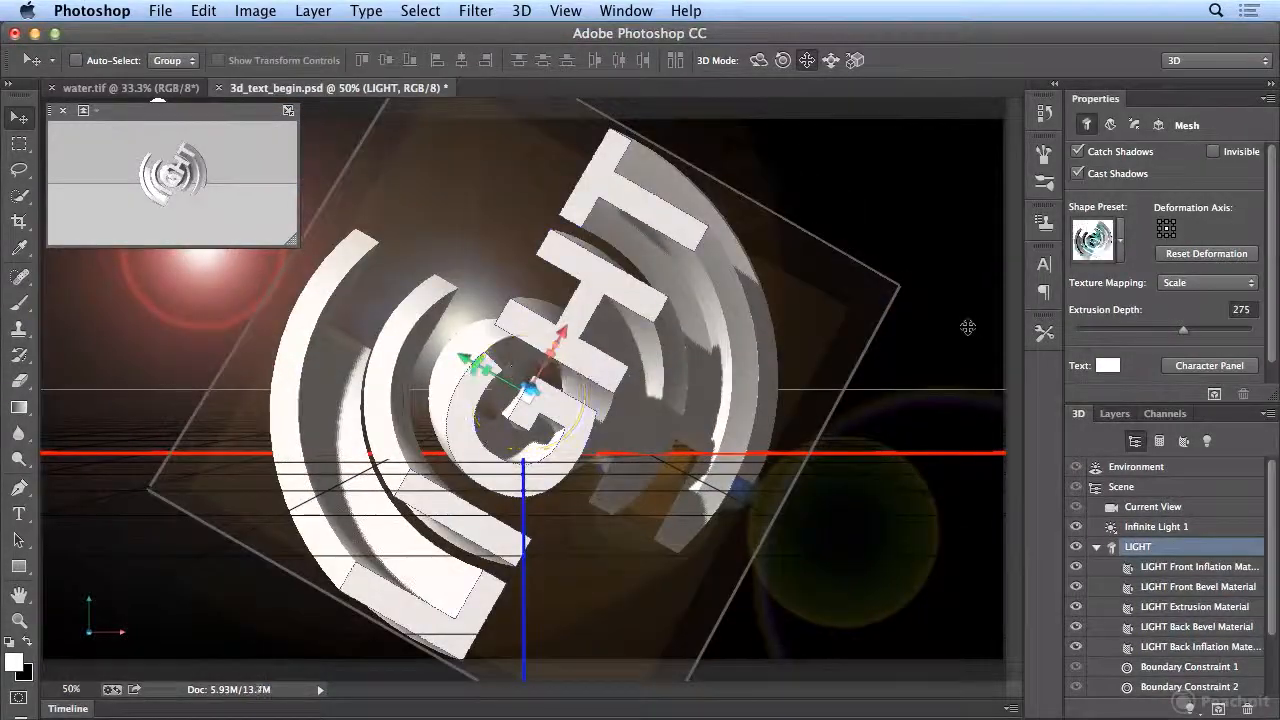
# Step: Apply the first shape preset, the straight-sided block, to the LIGHT mesh
pyautogui.click(1121, 250)
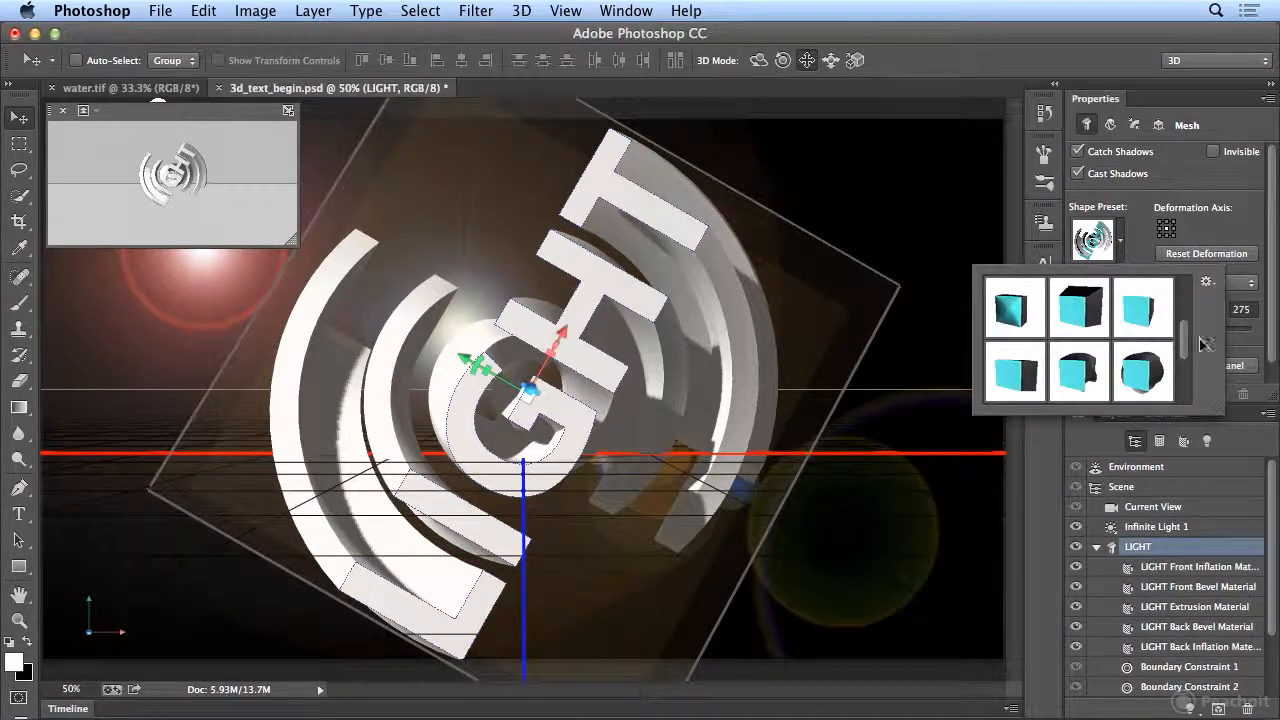
pyautogui.scroll(2, 1146, 280)
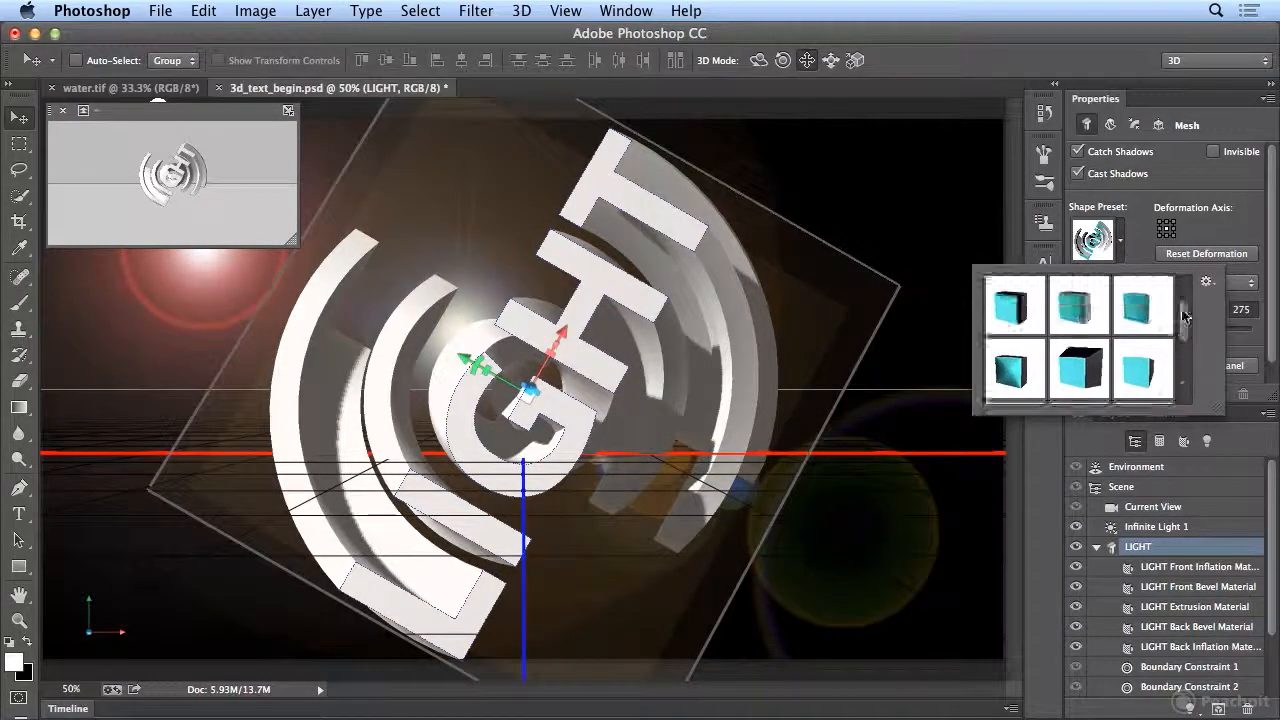
pyautogui.click(1018, 308)
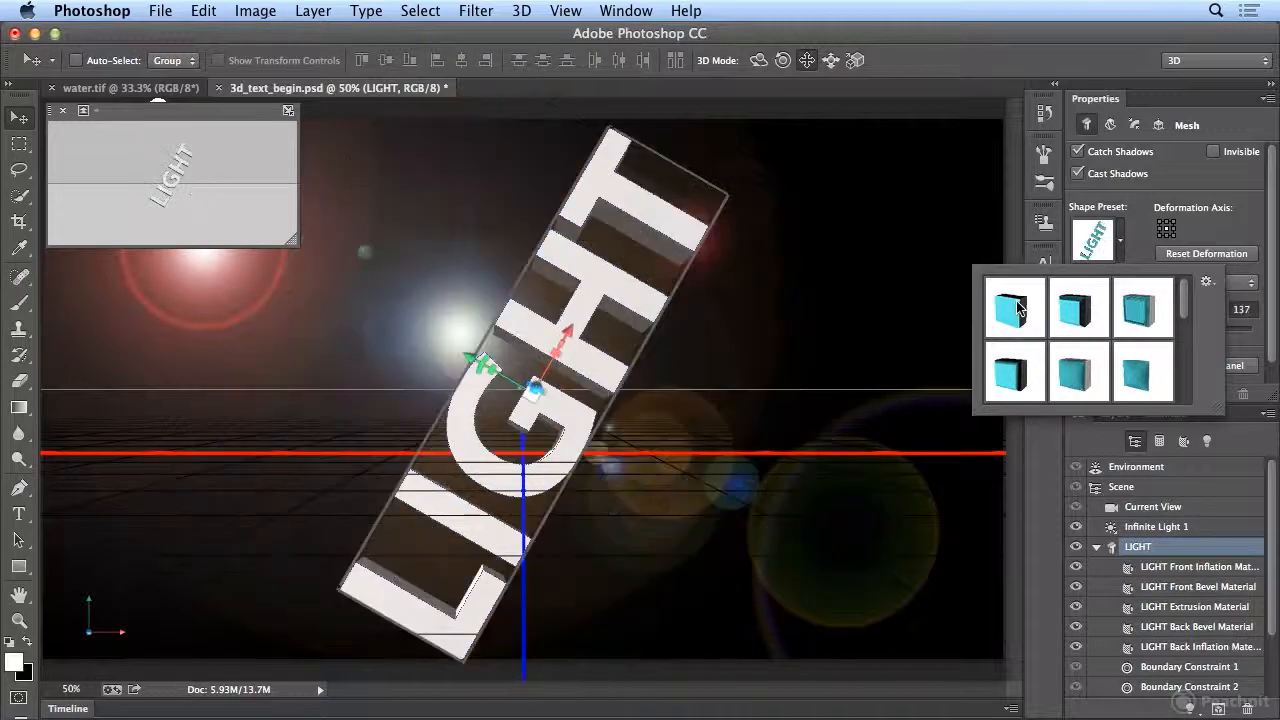
# Step: Reset the LIGHT mesh's position, rotation and scale coordinates
pyautogui.click(1158, 126)
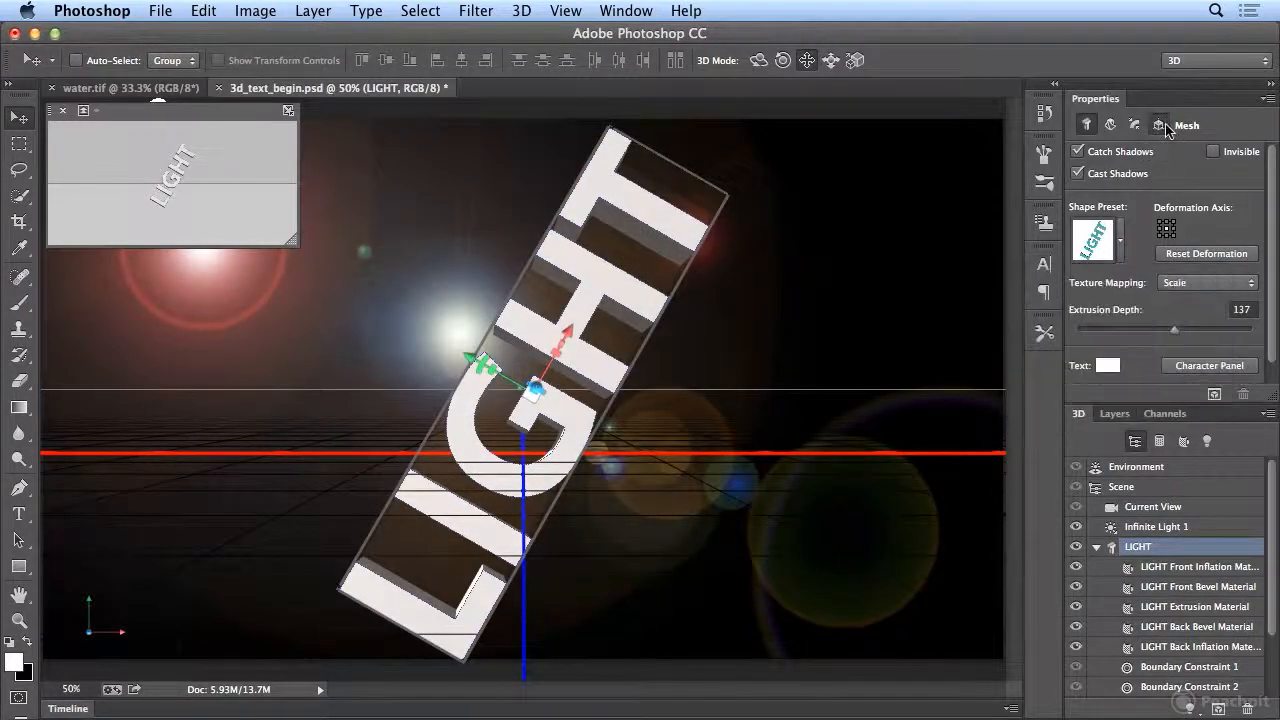
pyautogui.click(1158, 125)
pyautogui.click(1170, 267)
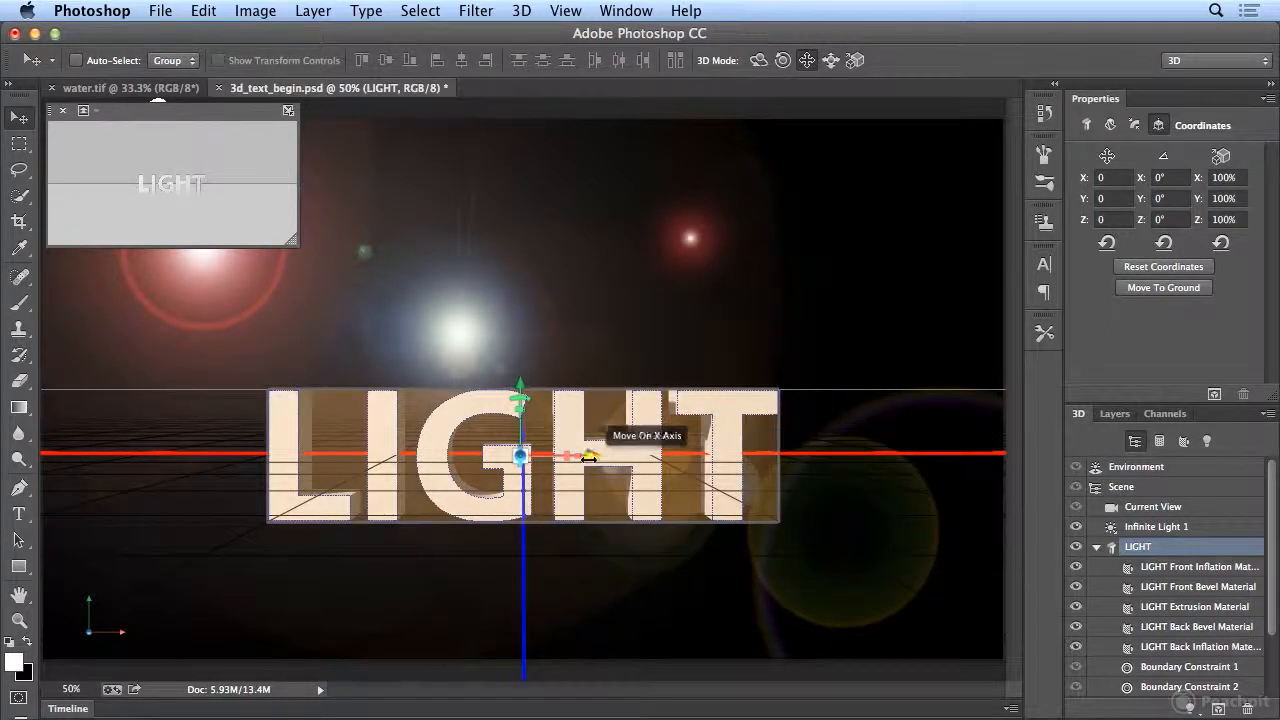
# Step: Rotate the LIGHT mesh about 19.9° around its Y axis and raise it to a Y position of about 100
pyautogui.moveTo(578, 460); pyautogui.dragTo(514, 461)
pyautogui.moveTo(520, 388); pyautogui.dragTo(522, 340)
pyautogui.moveTo(585, 420); pyautogui.dragTo(530, 406)
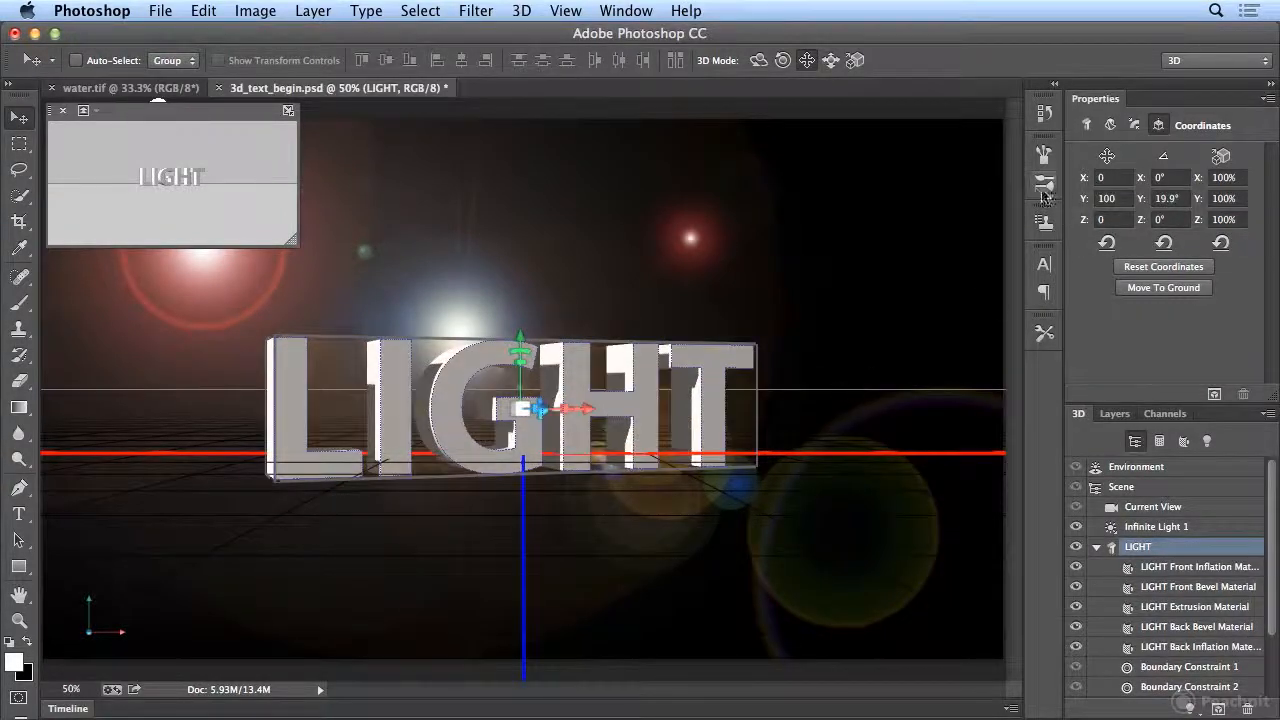
# Step: Examine the LIGHT mesh properties, from the shape preset through to the Edit Source option
pyautogui.click(1087, 126)
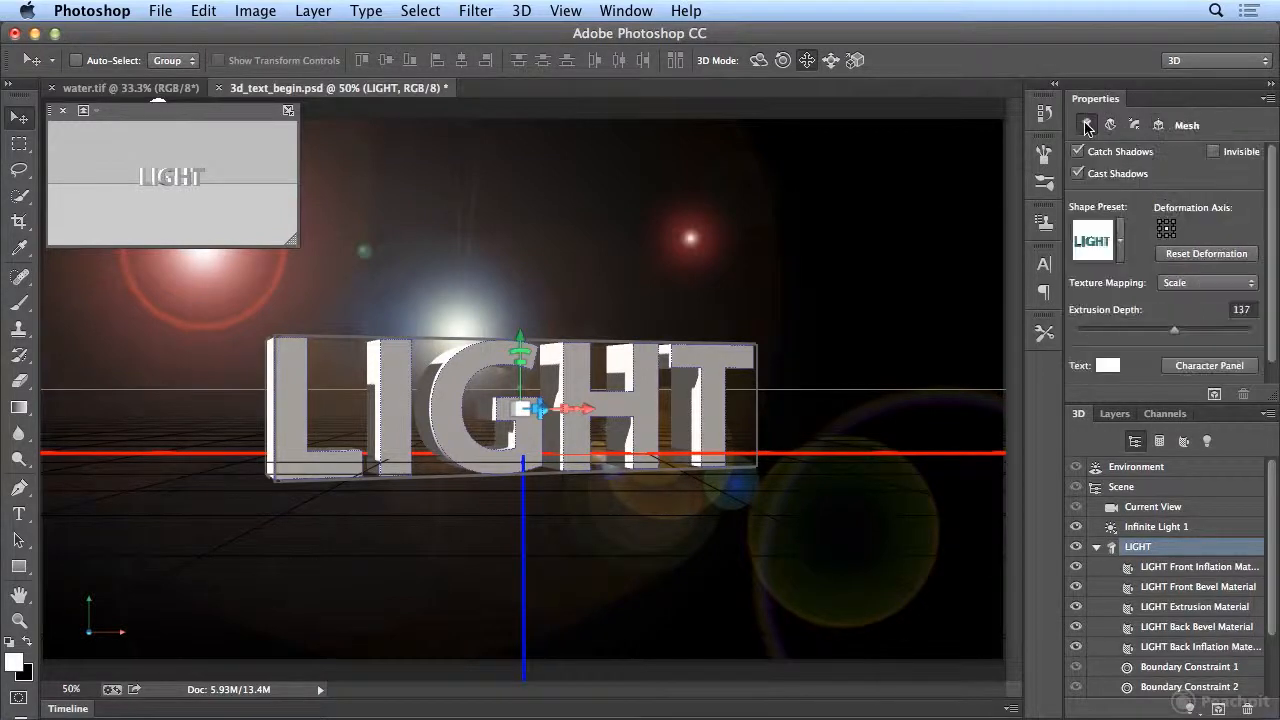
pyautogui.moveTo(1273, 287); pyautogui.dragTo(1272, 336)
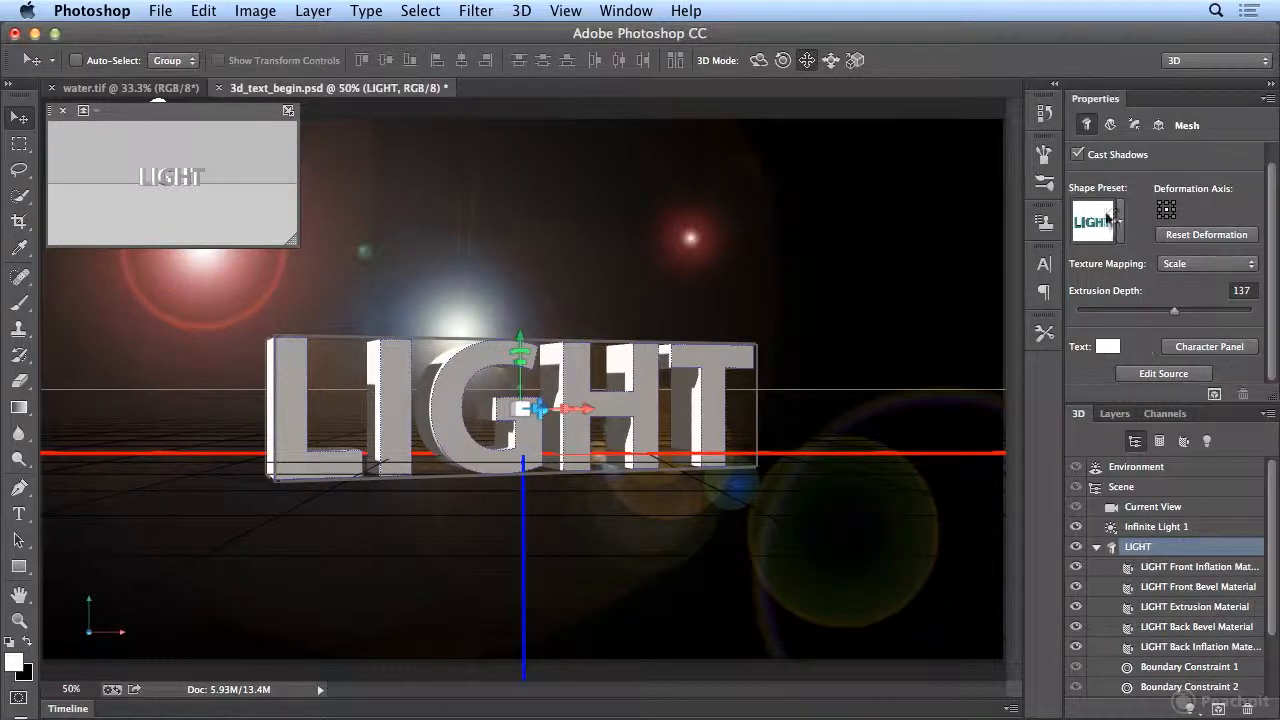
# Step: Set the taper of the LIGHT mesh's extrusion deformation to 102%
pyautogui.click(1110, 125)
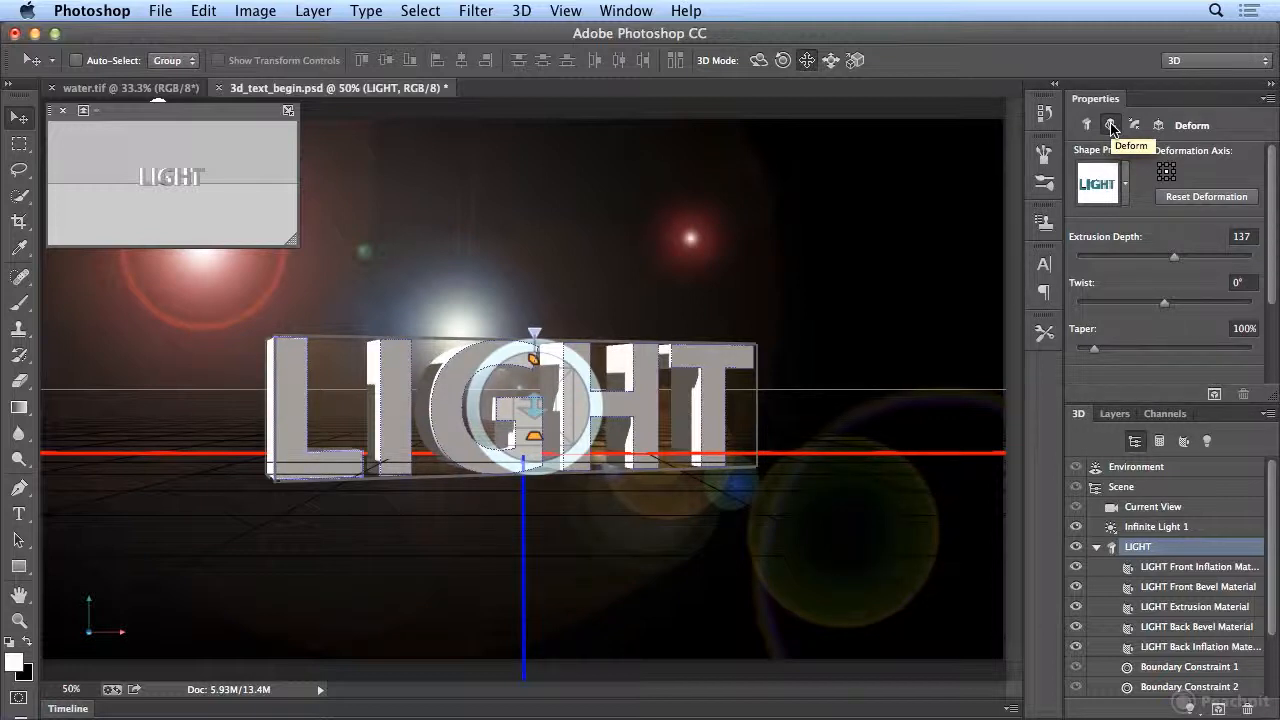
pyautogui.click(1125, 186)
pyautogui.click(1126, 188)
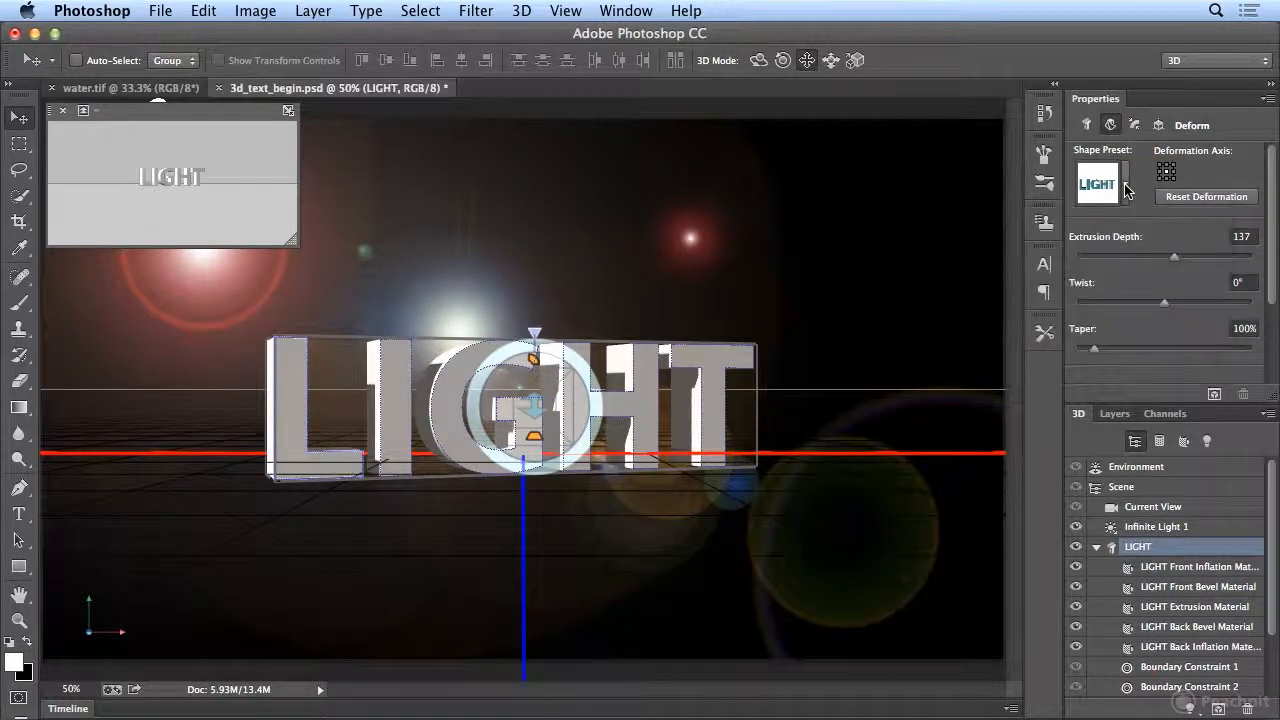
pyautogui.moveTo(1097, 353)
pyautogui.mouseDown()
pyautogui.moveTo(1128, 350)
pyautogui.moveTo(1095, 350)
pyautogui.mouseUp()
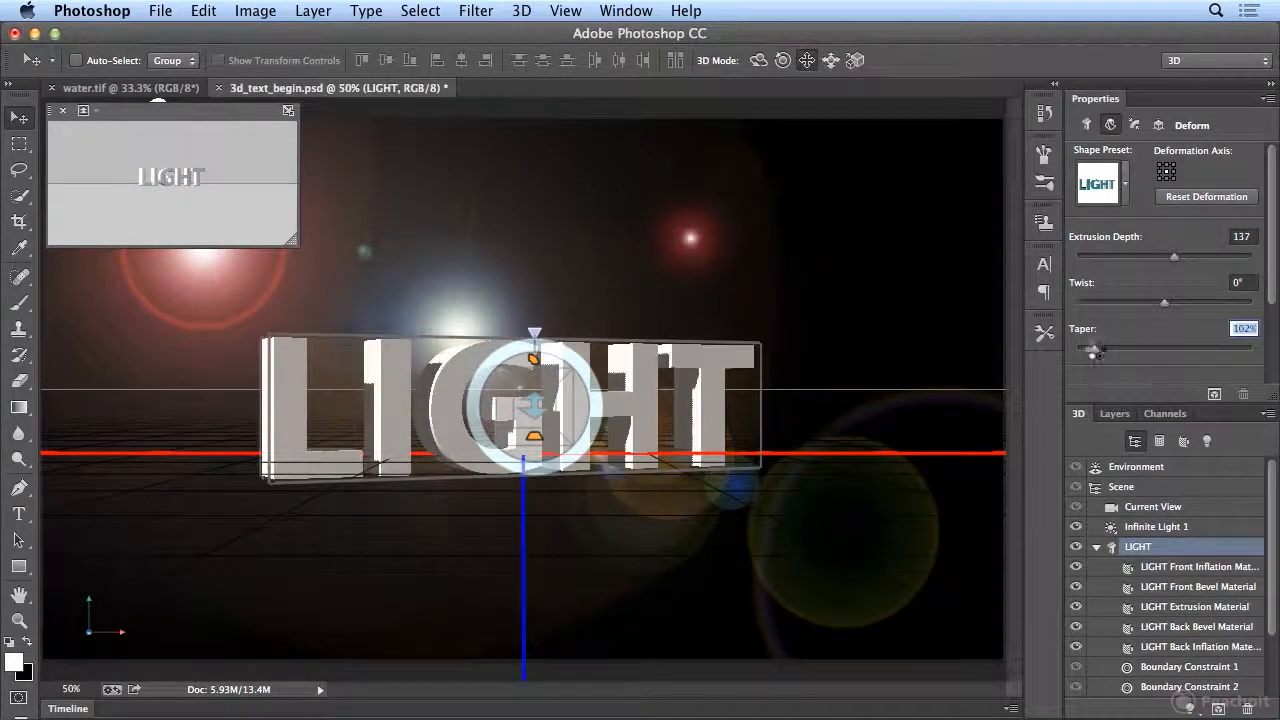
# Step: Try a twist of about -61° on the LIGHT extrusion and set the twist back to 0°
pyautogui.moveTo(1164, 302); pyautogui.dragTo(1212, 290)
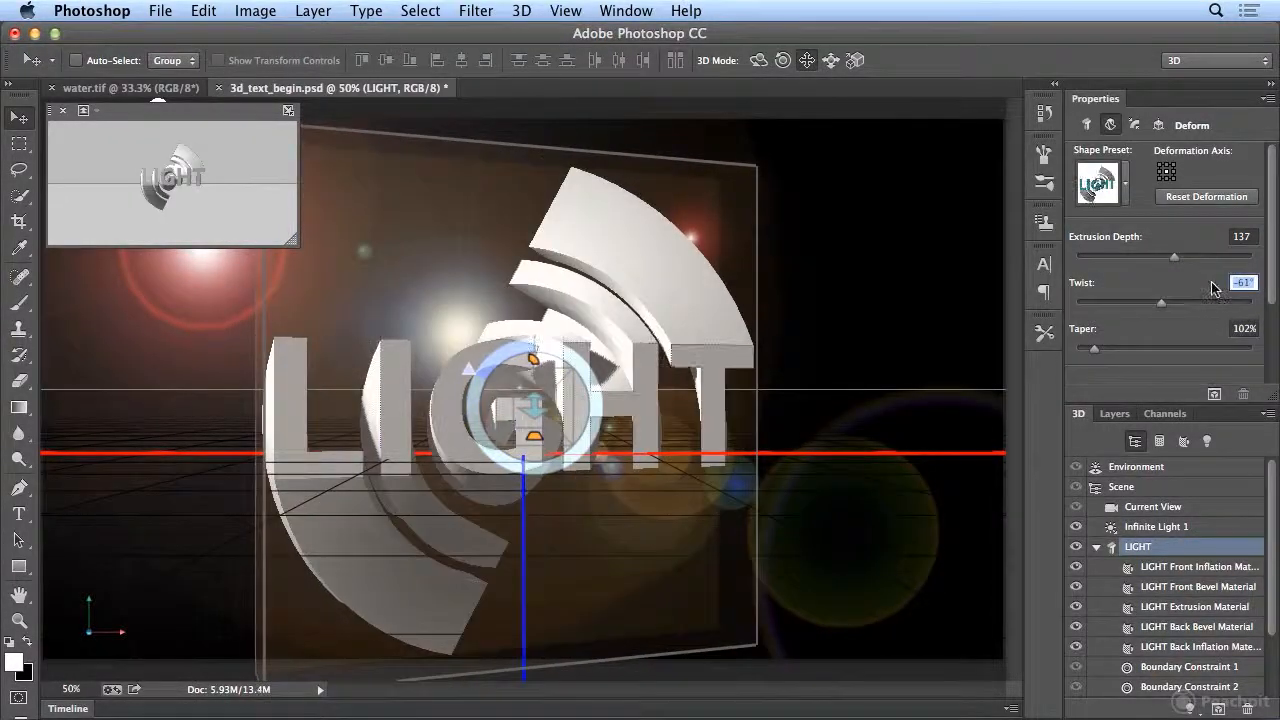
pyautogui.write('0')
pyautogui.press('Tab')
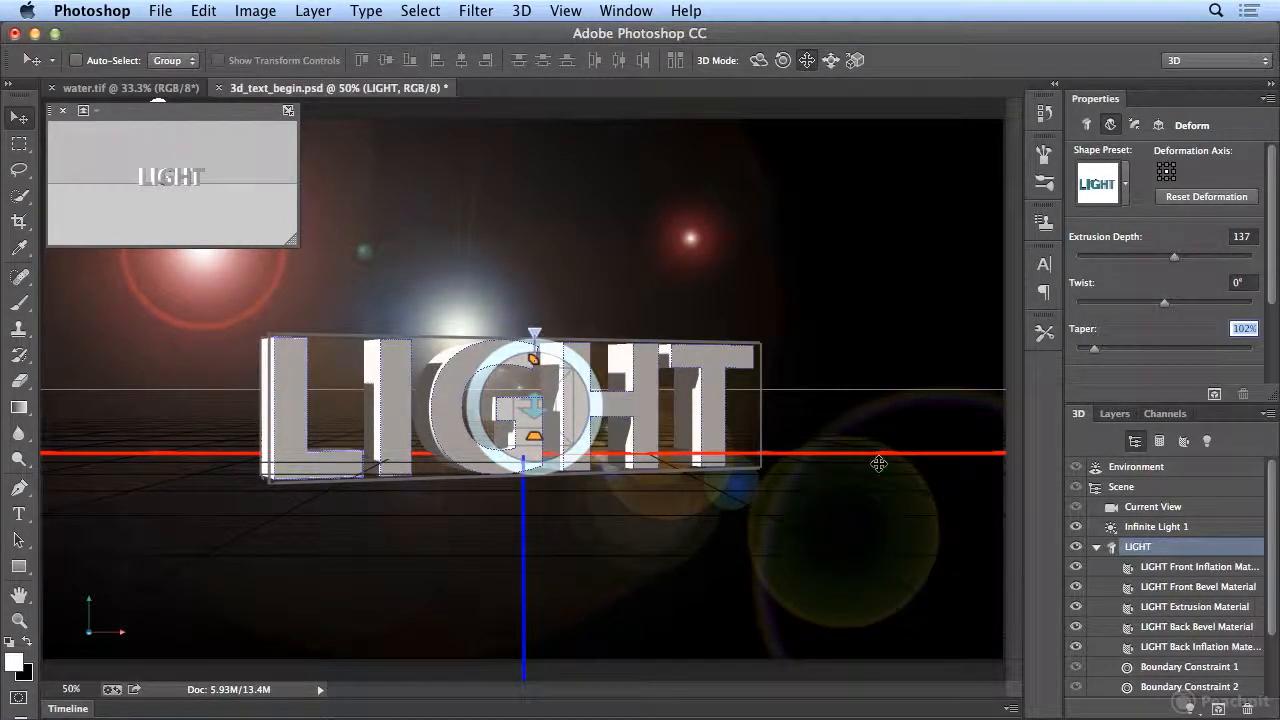
# Step: Filter the 3D scene list to its meshes, return to the whole scene, and filter it to show only the LIGHT materials
pyautogui.click(1161, 444)
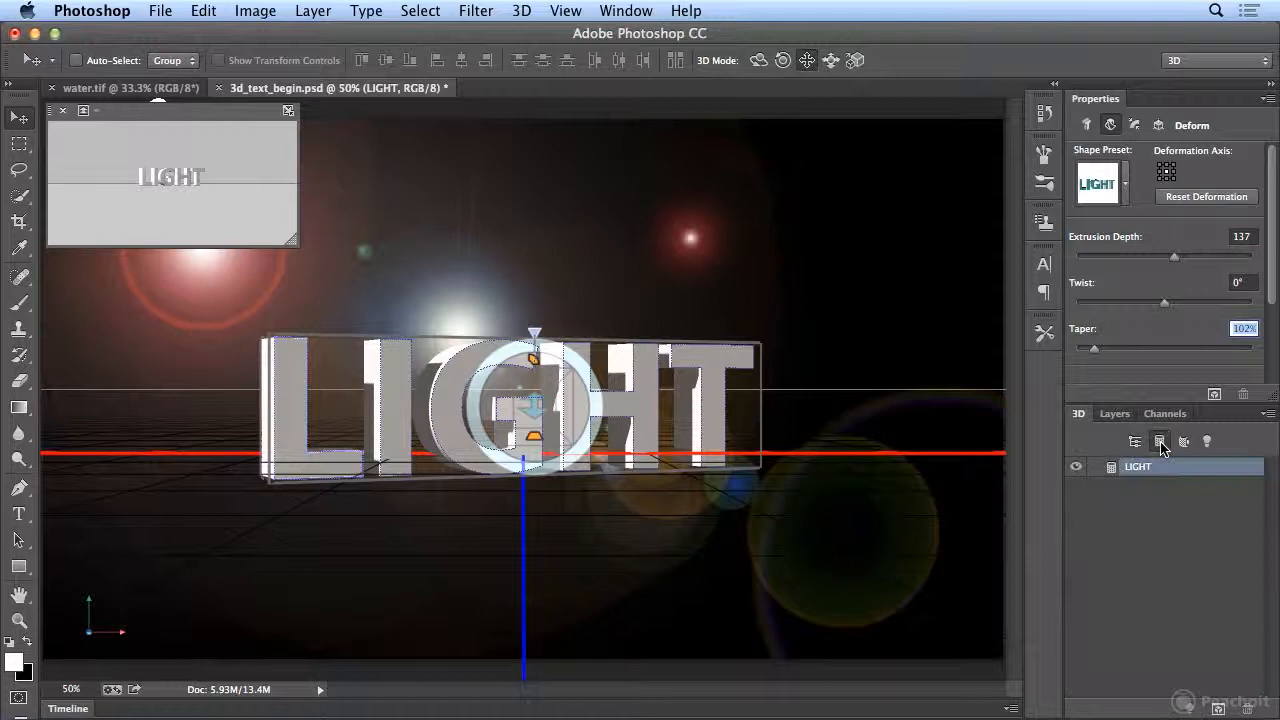
pyautogui.click(1152, 468)
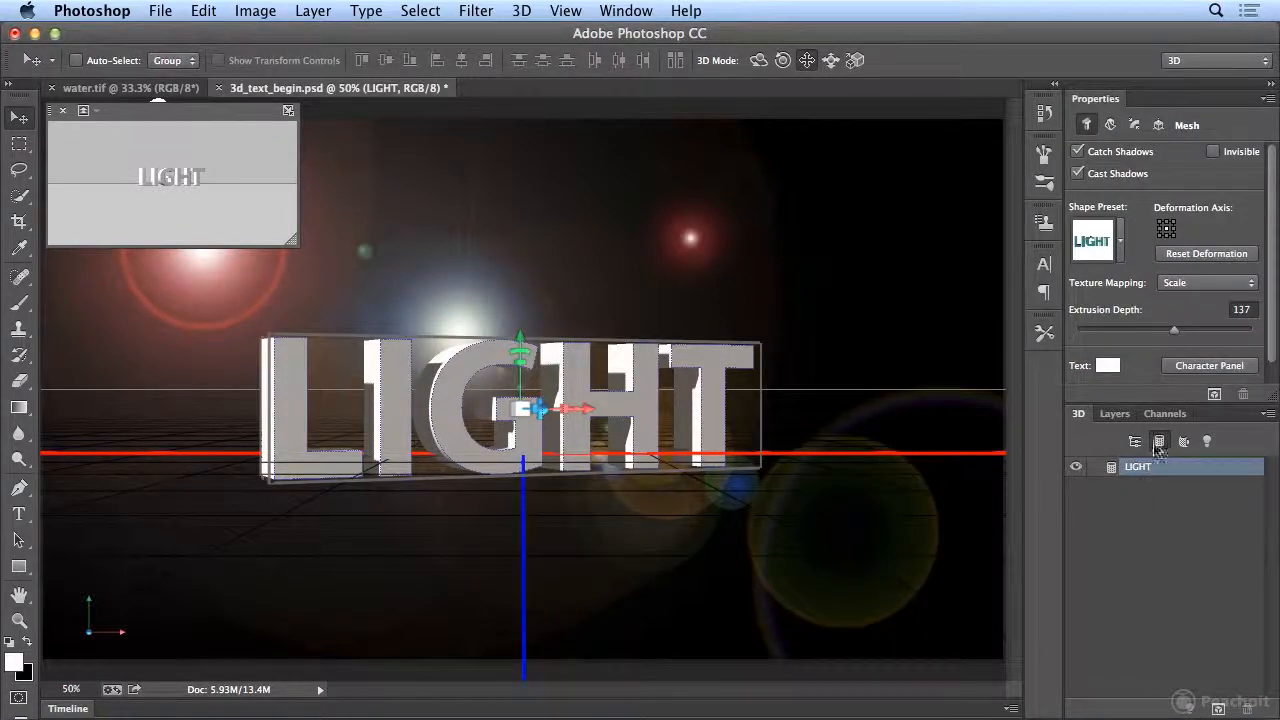
pyautogui.click(1165, 448)
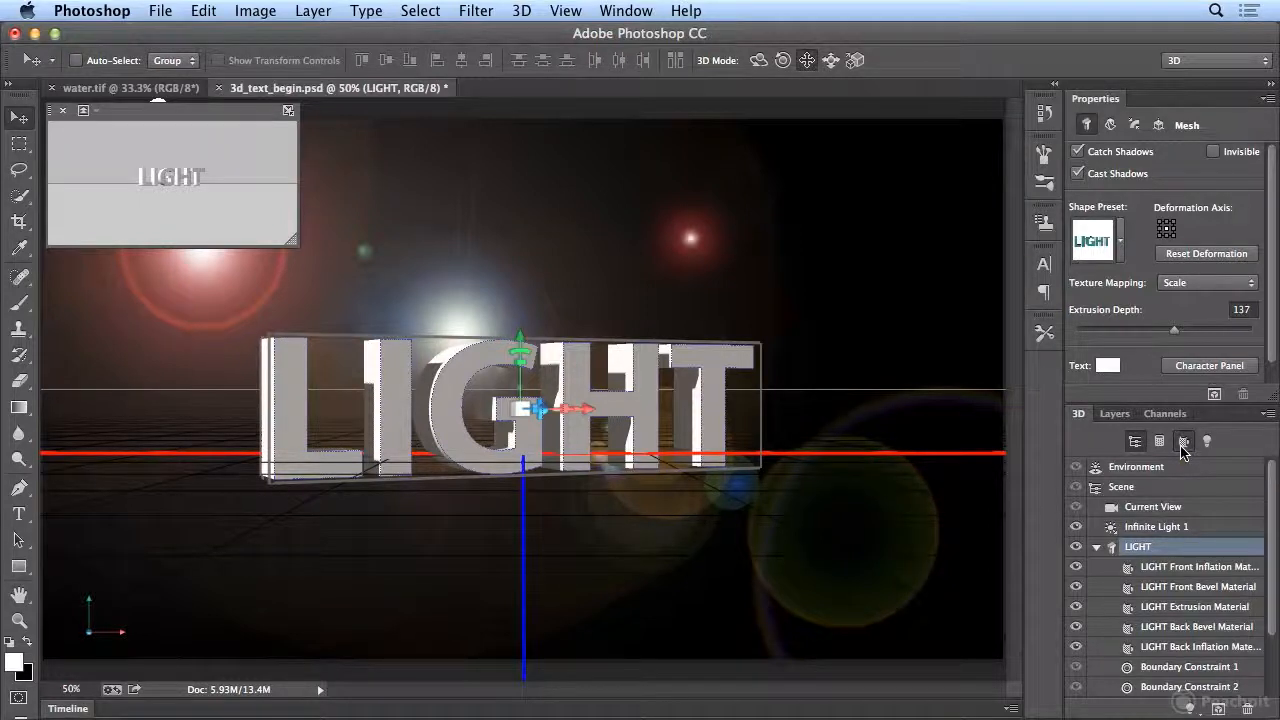
pyautogui.click(1182, 443)
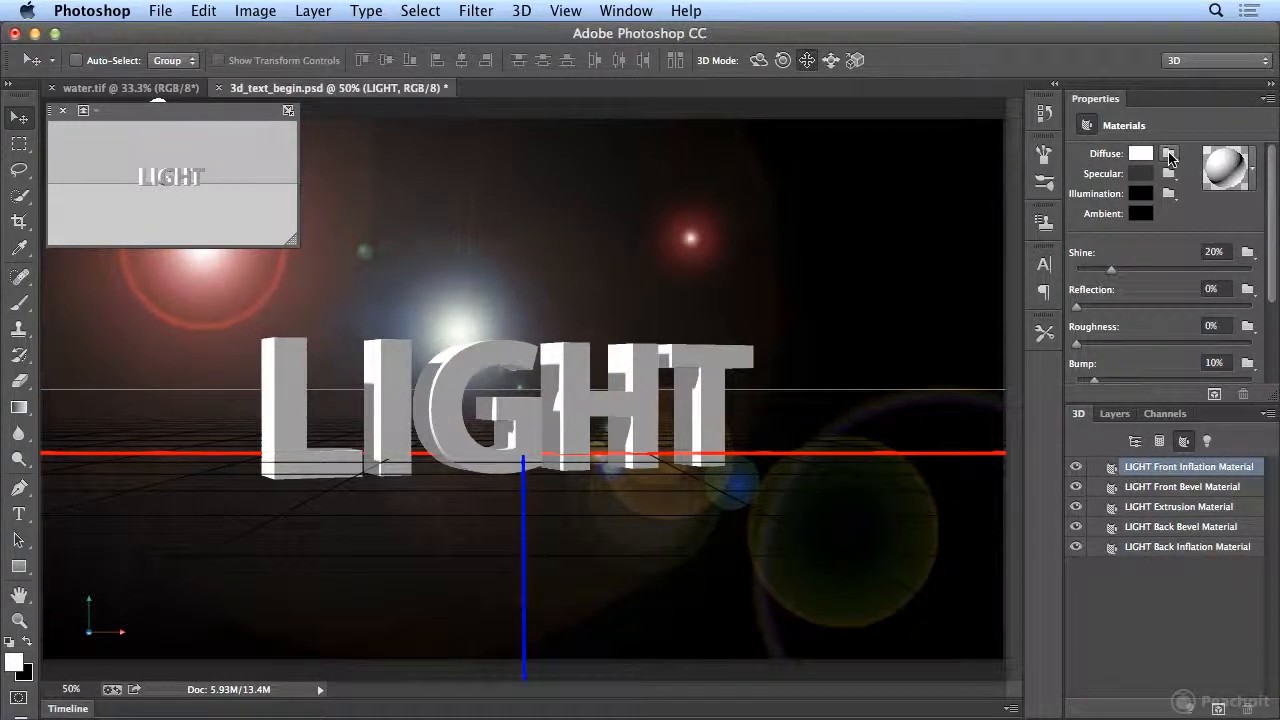
pyautogui.click(1169, 157)
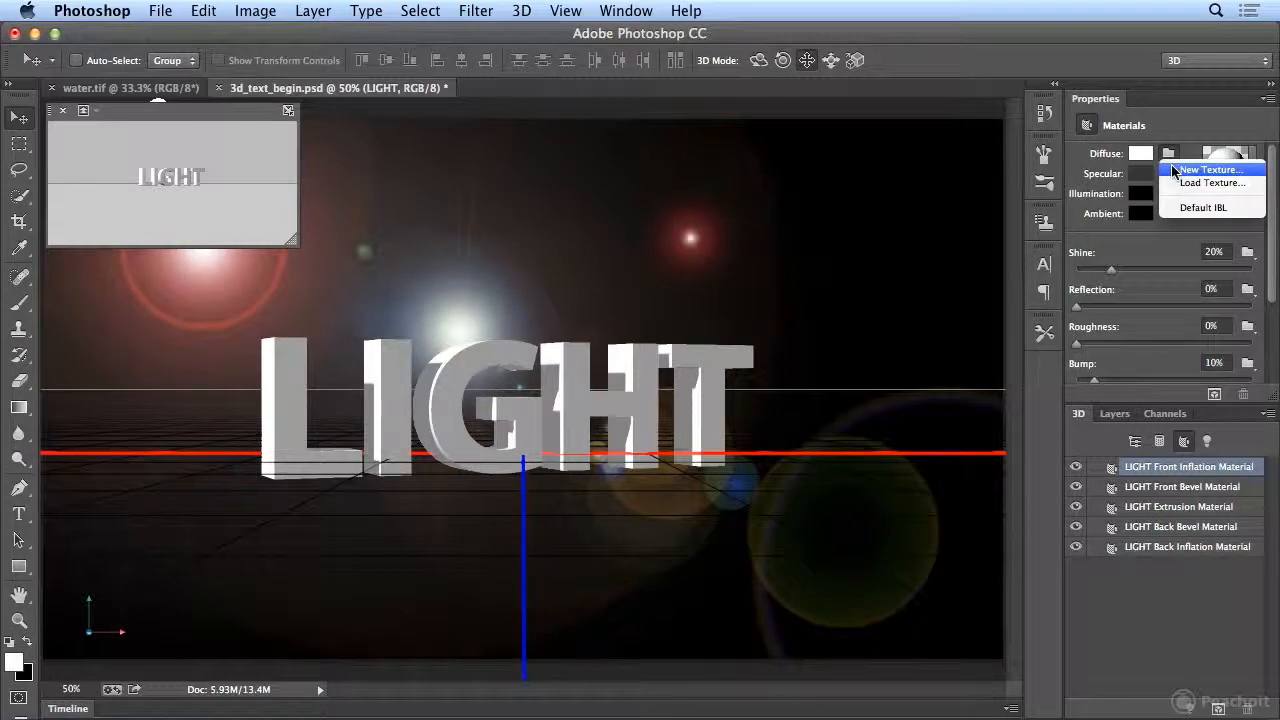
pyautogui.click(1175, 172)
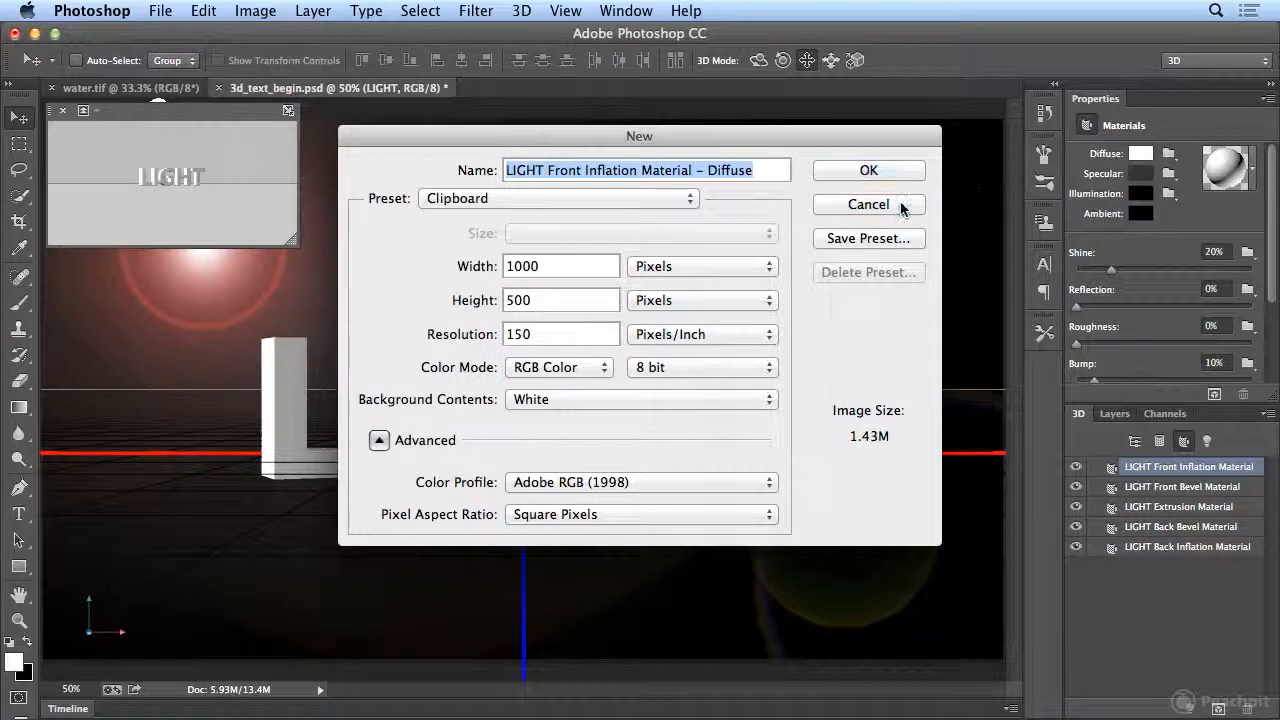
pyautogui.click(900, 205)
# Step: Load water.tif as the diffuse texture of the LIGHT Front Inflation Material
pyautogui.click(1172, 155)
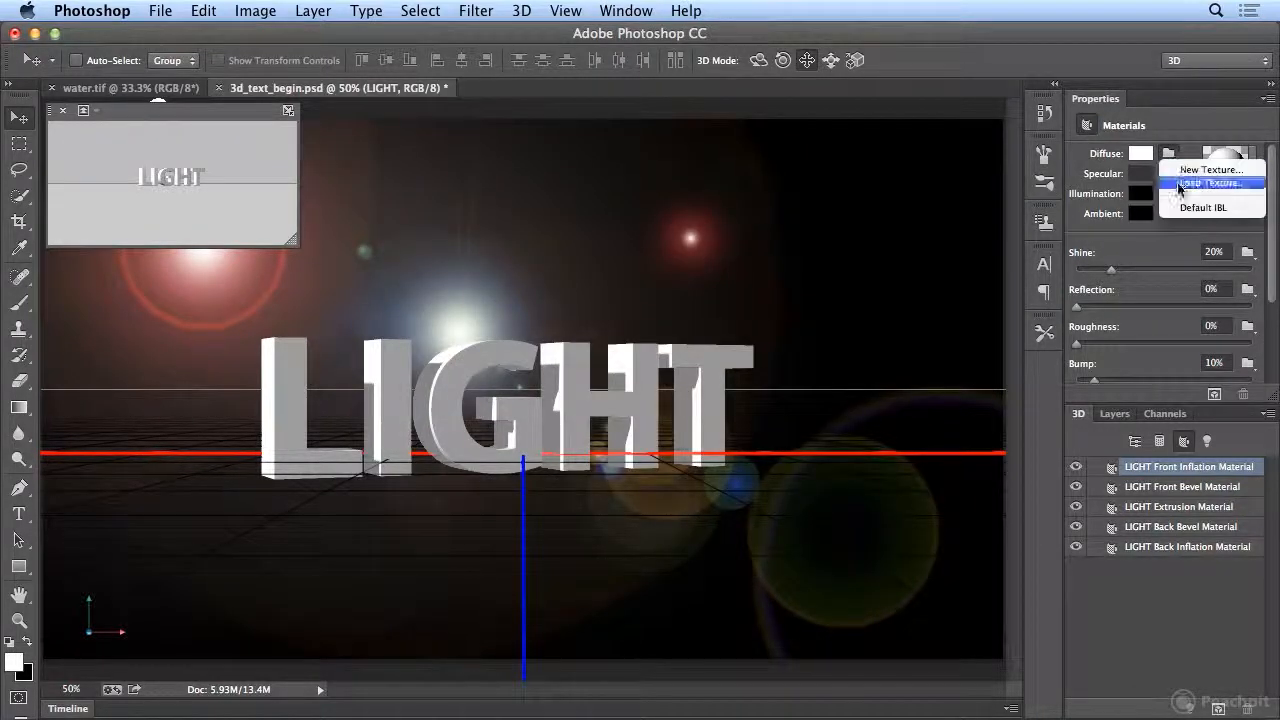
pyautogui.click(1179, 186)
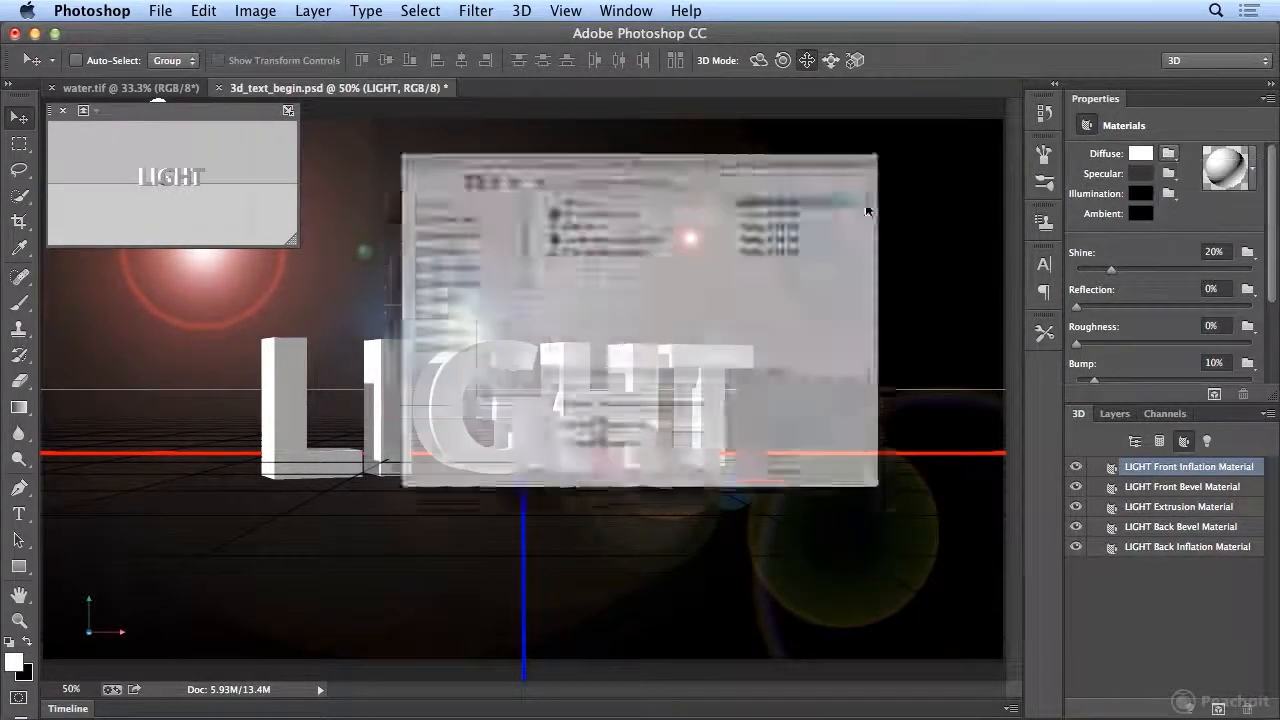
pyautogui.click(583, 182)
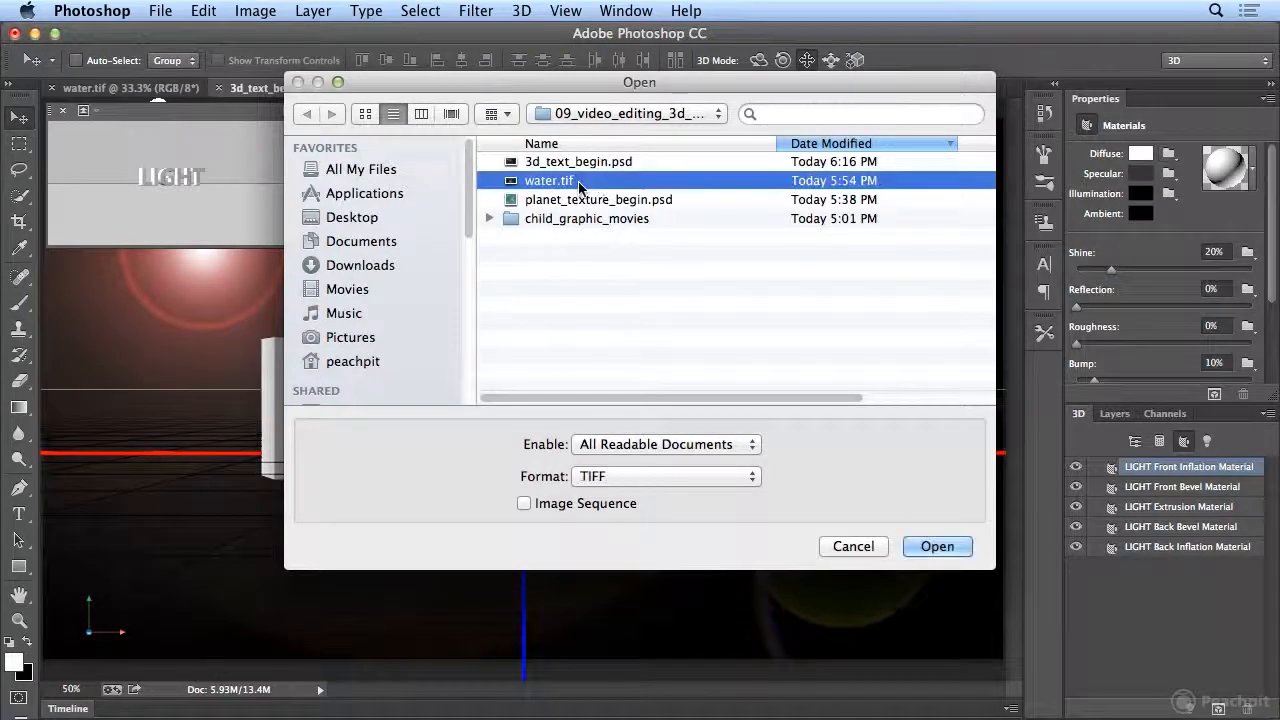
pyautogui.doubleClick(583, 182)
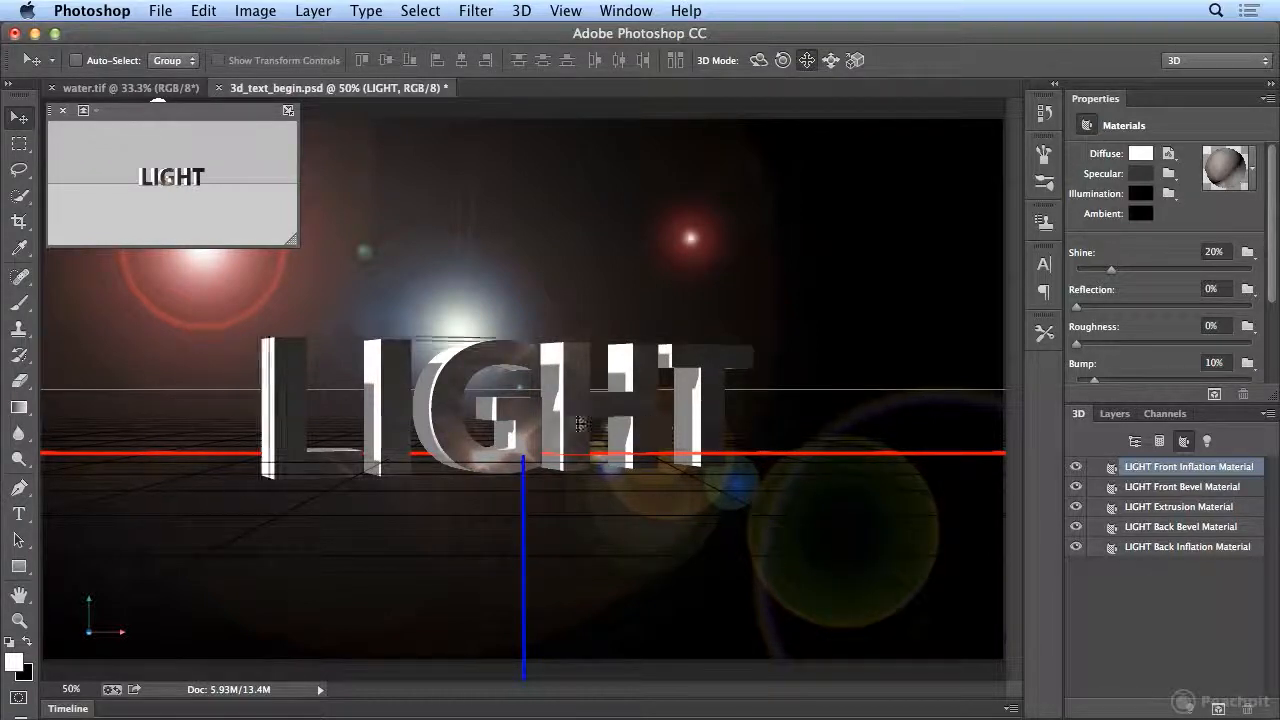
# Step: Select the LIGHT mesh, shift it slightly in the positive direction along its X axis, and return to its general mesh properties
pyautogui.click(543, 412)
pyautogui.moveTo(590, 409)
pyautogui.mouseDown()
pyautogui.moveTo(576, 410)
pyautogui.moveTo(598, 410)
pyautogui.mouseUp()
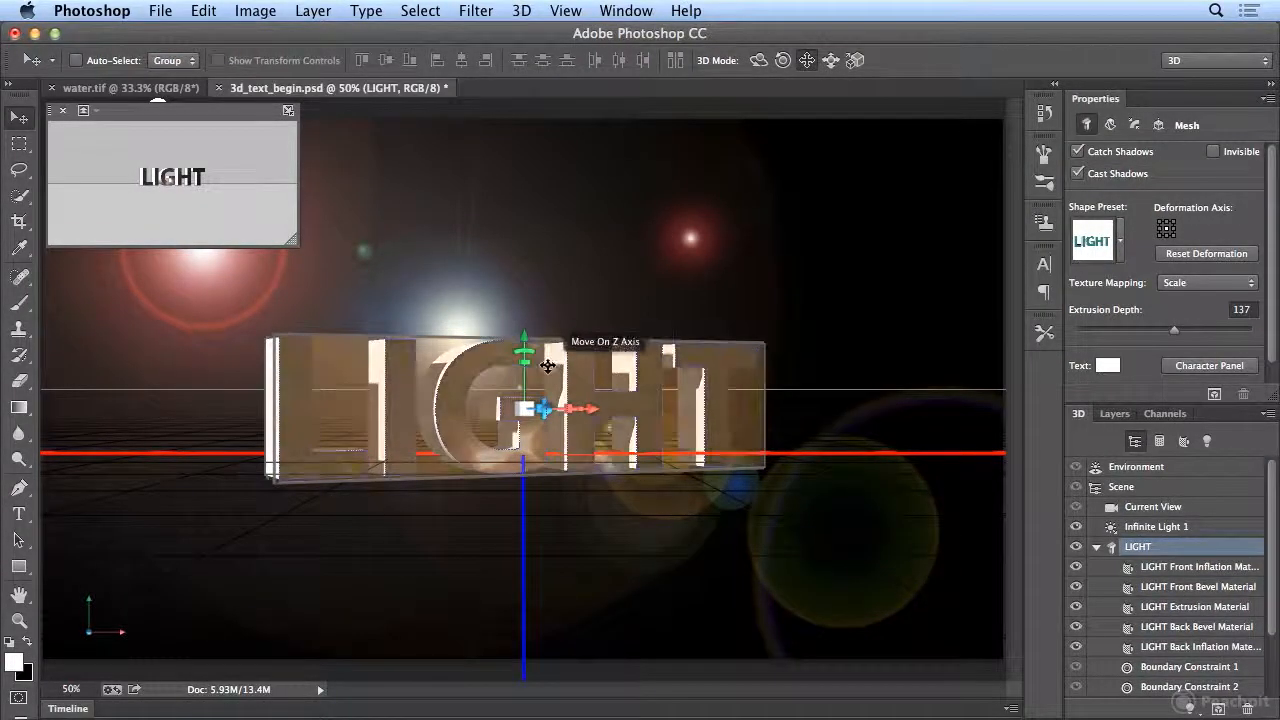
pyautogui.click(1134, 124)
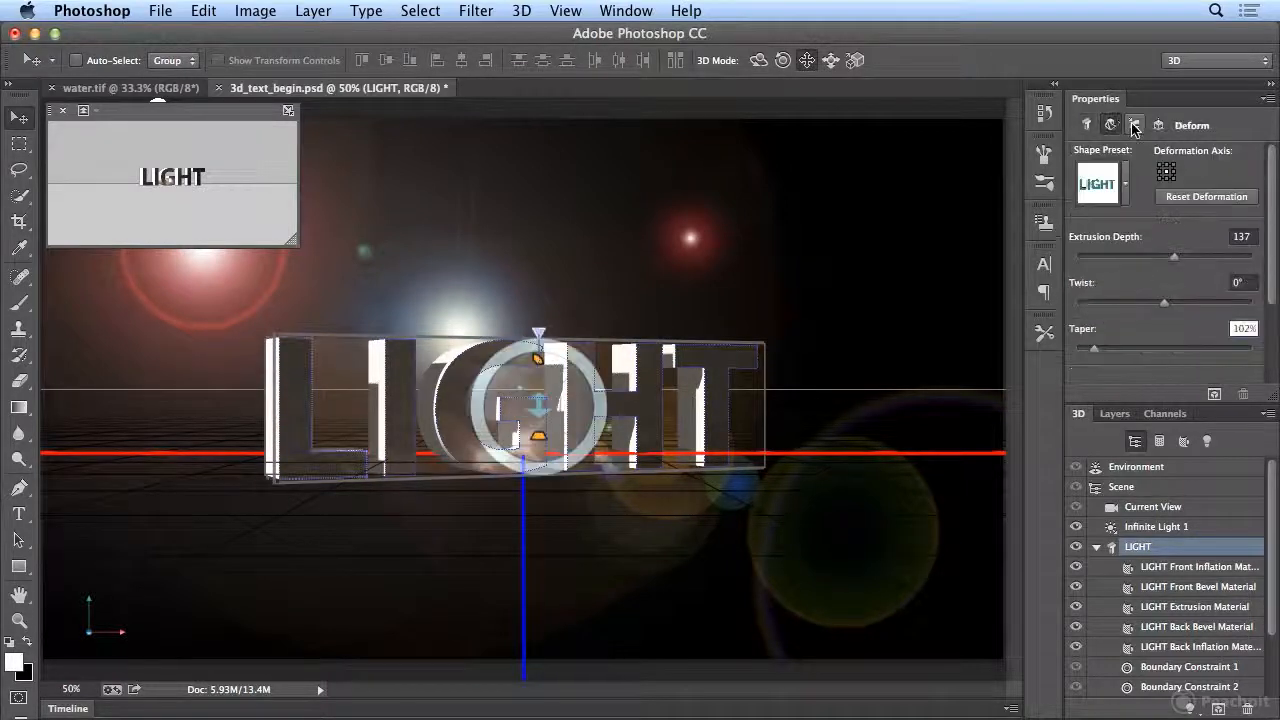
pyautogui.click(1157, 125)
pyautogui.click(1086, 124)
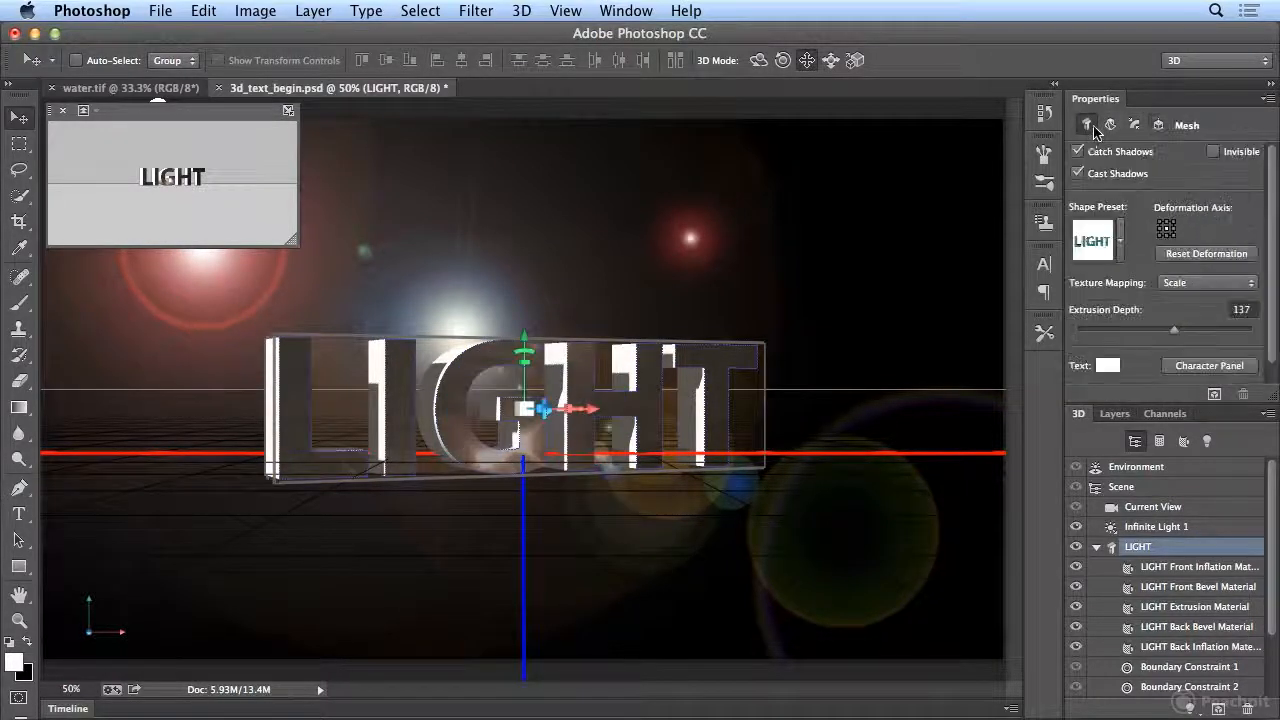